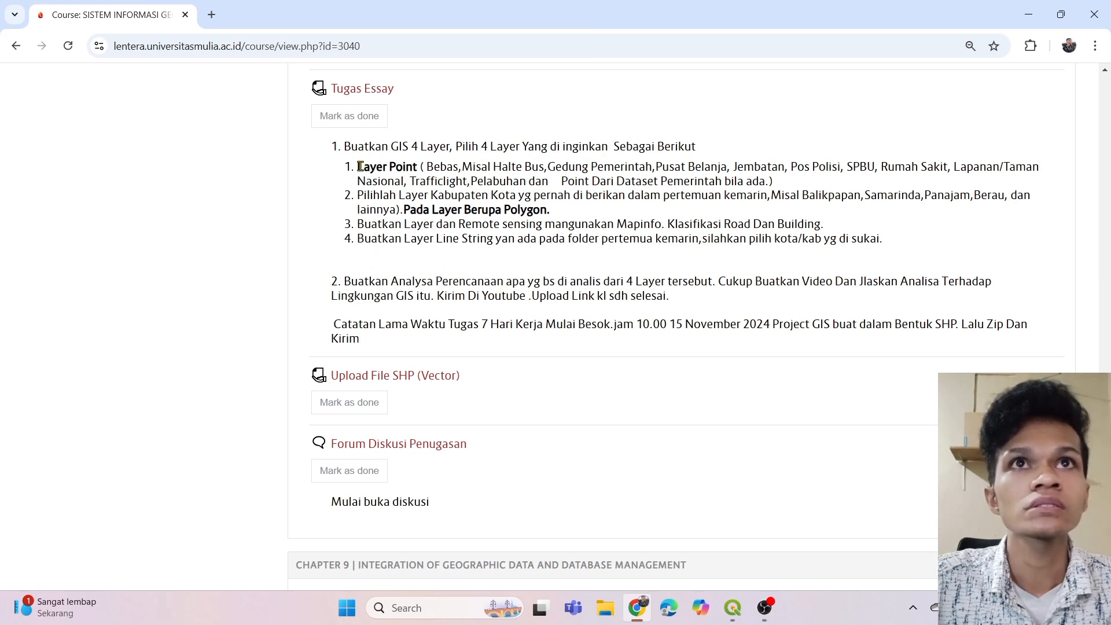
- Review the Tugas Essay requirements, highlighting the "Layer Point" and "Pada Layer Berupa Polygon" items
{"action": "left_click_drag", "start_coordinate": [357, 166], "coordinate": [417, 166]}
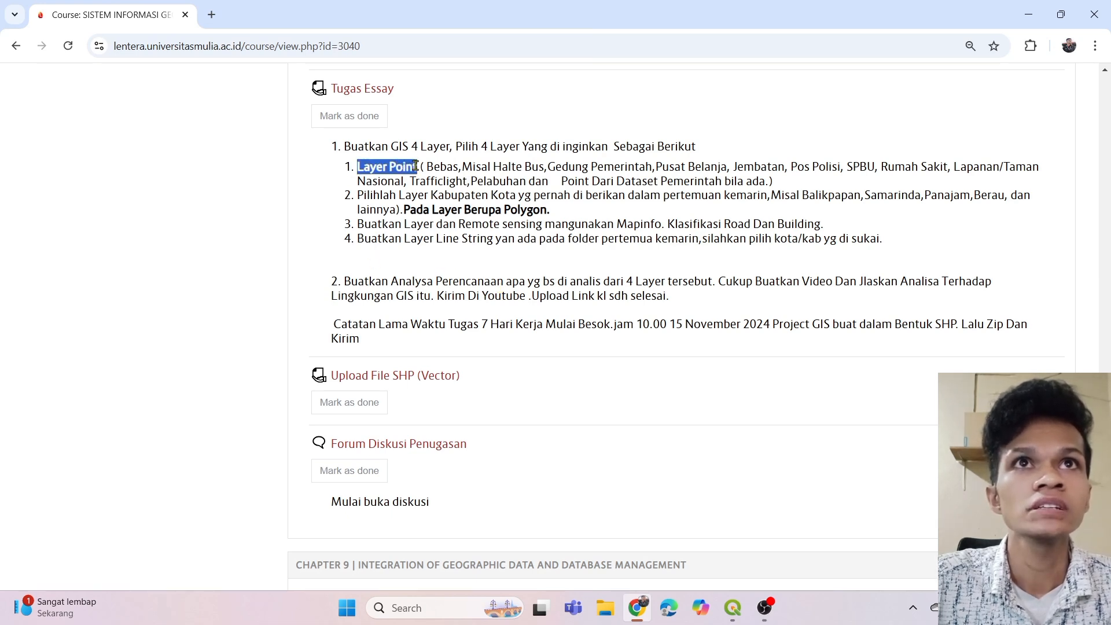
{"action": "left_click", "coordinate": [423, 166]}
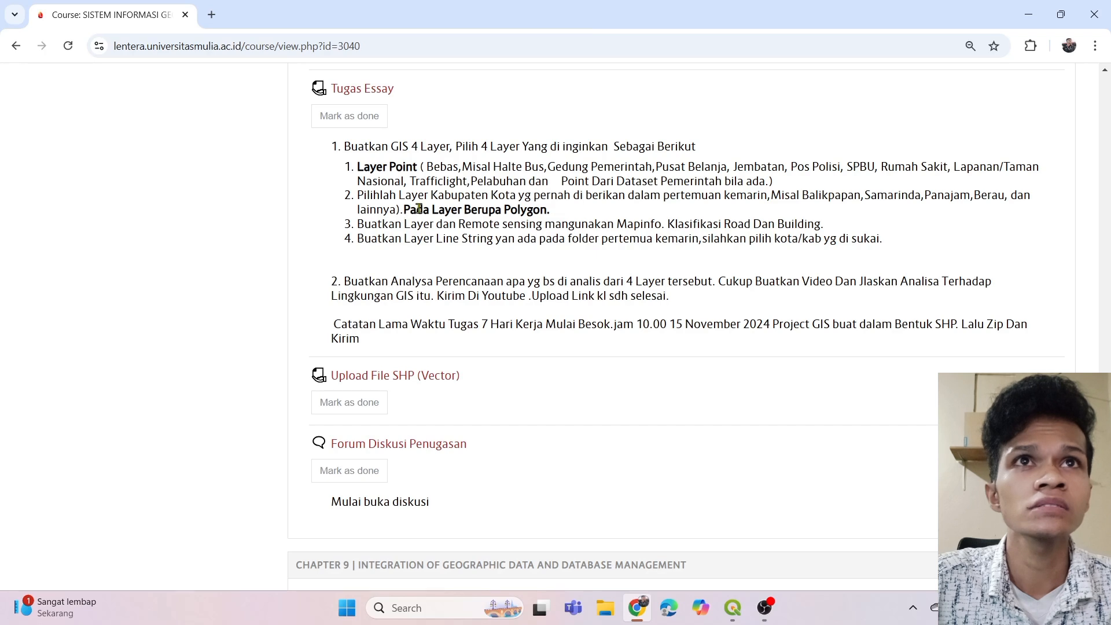
{"action": "left_click_drag", "start_coordinate": [429, 210], "coordinate": [554, 215]}
{"action": "left_click", "coordinate": [556, 218]}
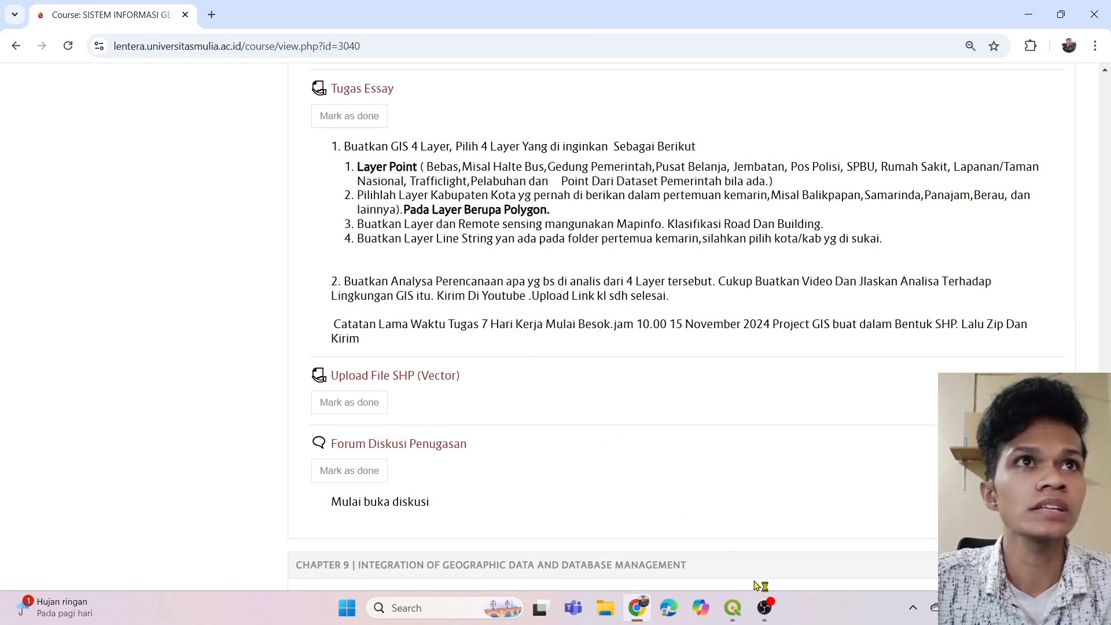
- Switch to QGIS and hide the settlement polygon, ROADS & BUILDING, ROADS, ROADS raster, BUILDINGS and BUILDINGS raster layers
{"action": "left_click", "coordinate": [1028, 14]}
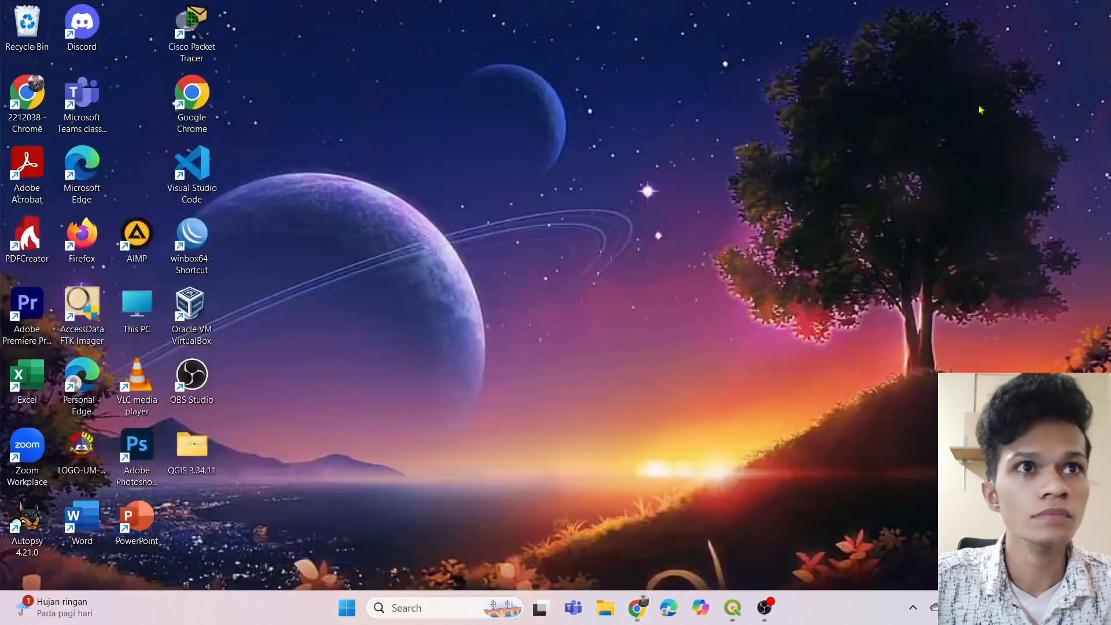
{"action": "left_click", "coordinate": [733, 608]}
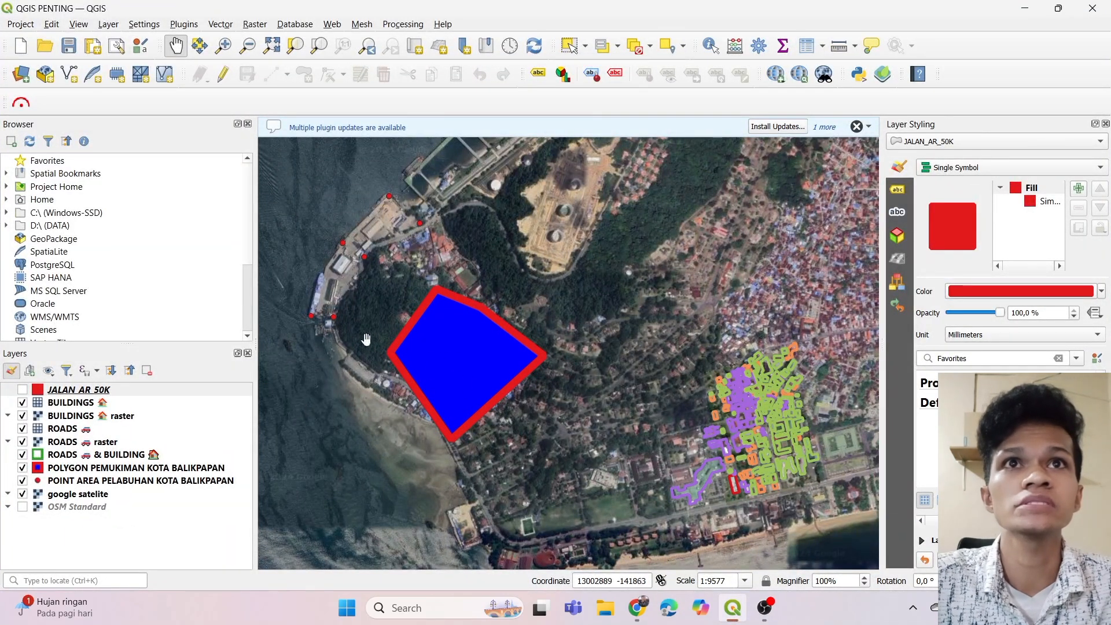
{"action": "left_click_drag", "start_coordinate": [352, 303], "coordinate": [367, 324]}
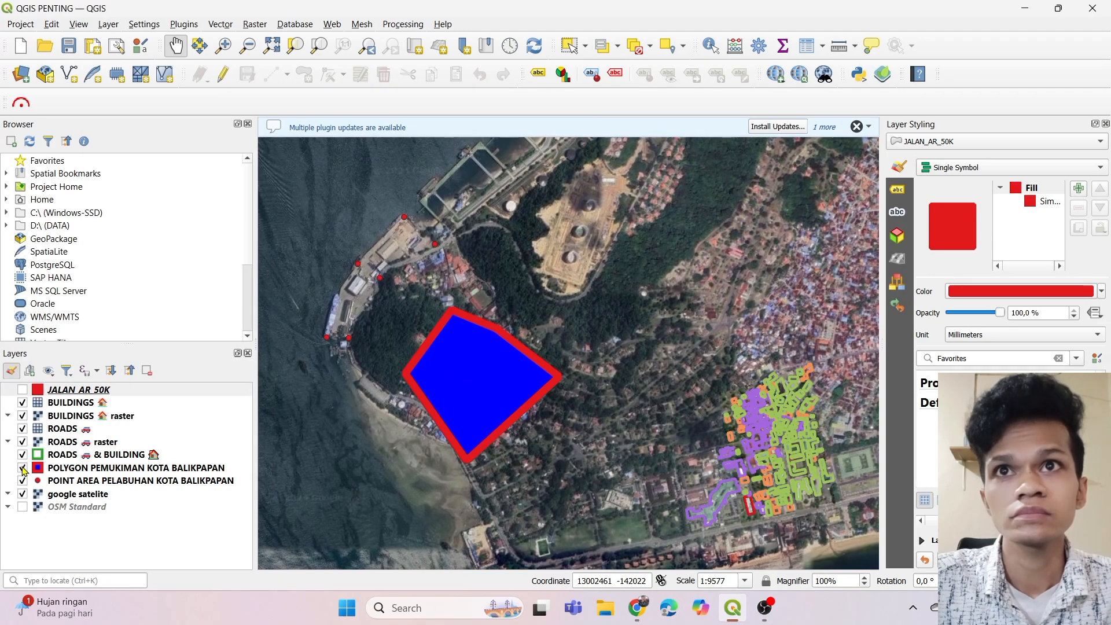
{"action": "left_click", "coordinate": [23, 468]}
{"action": "left_click", "coordinate": [23, 455]}
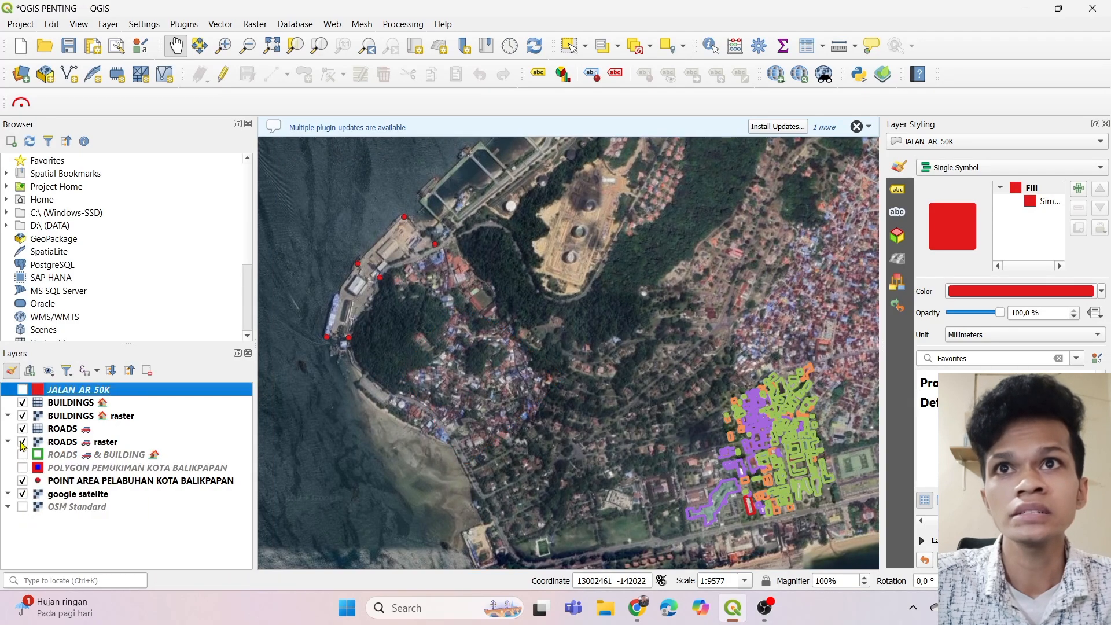
{"action": "left_click", "coordinate": [22, 441]}
{"action": "left_click", "coordinate": [22, 428]}
{"action": "left_click", "coordinate": [22, 416]}
{"action": "left_click", "coordinate": [22, 403]}
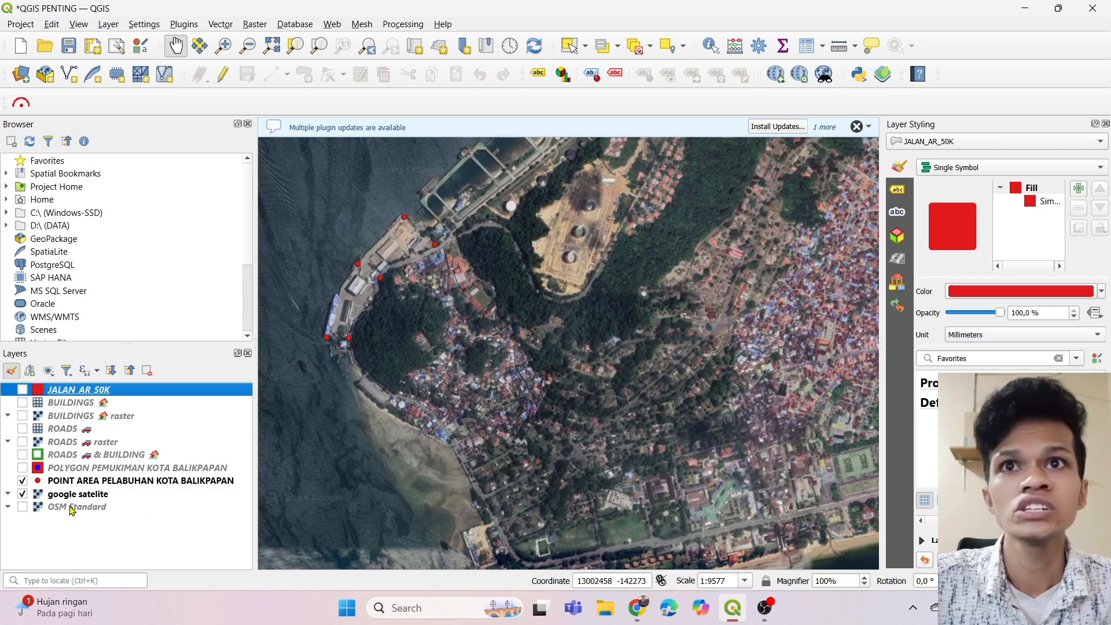
- Examine the POINT AREA PELABUHAN KOTA BALIKPAPAN points along the harbour on the satellite map
{"action": "left_click_drag", "start_coordinate": [396, 347], "coordinate": [416, 400]}
{"action": "left_click_drag", "start_coordinate": [391, 384], "coordinate": [422, 387]}
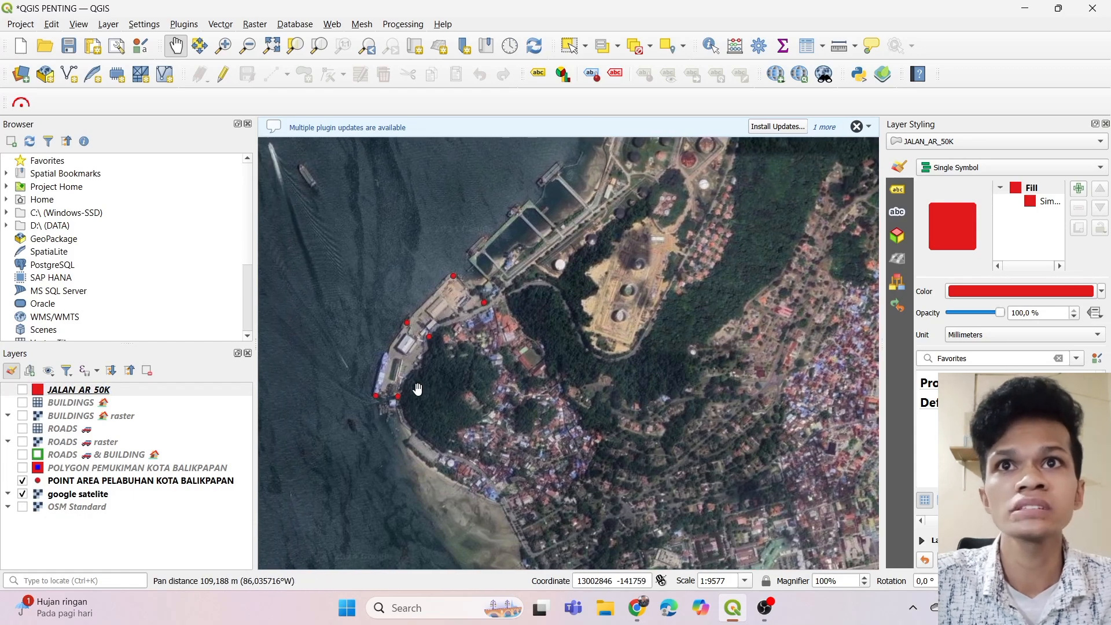
{"action": "left_click_drag", "start_coordinate": [417, 389], "coordinate": [421, 394]}
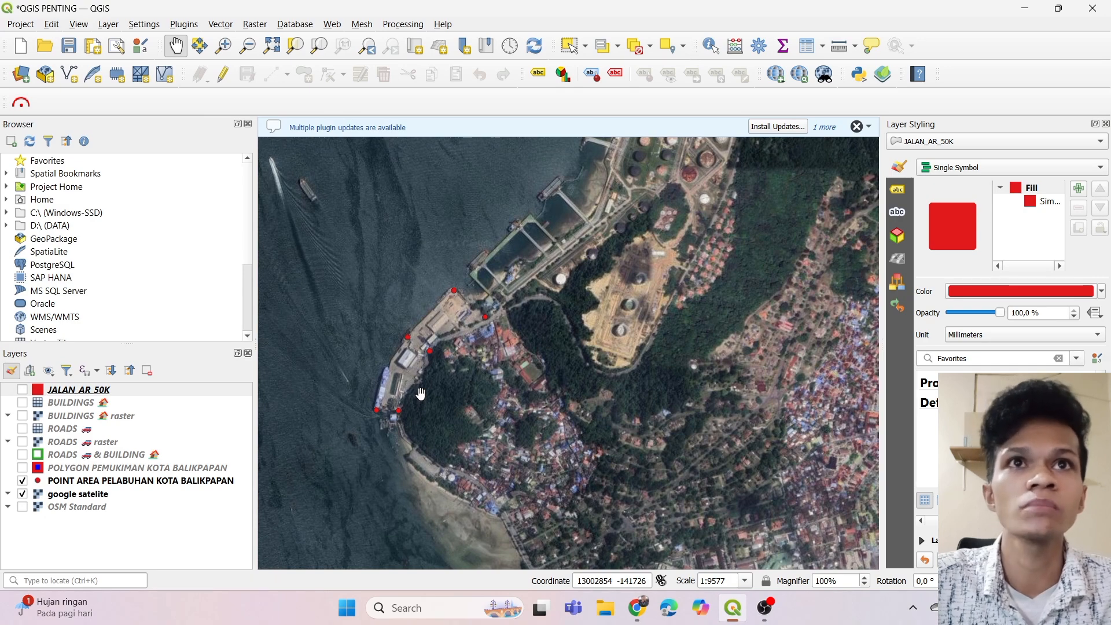
{"action": "left_click_drag", "start_coordinate": [421, 385], "coordinate": [421, 393]}
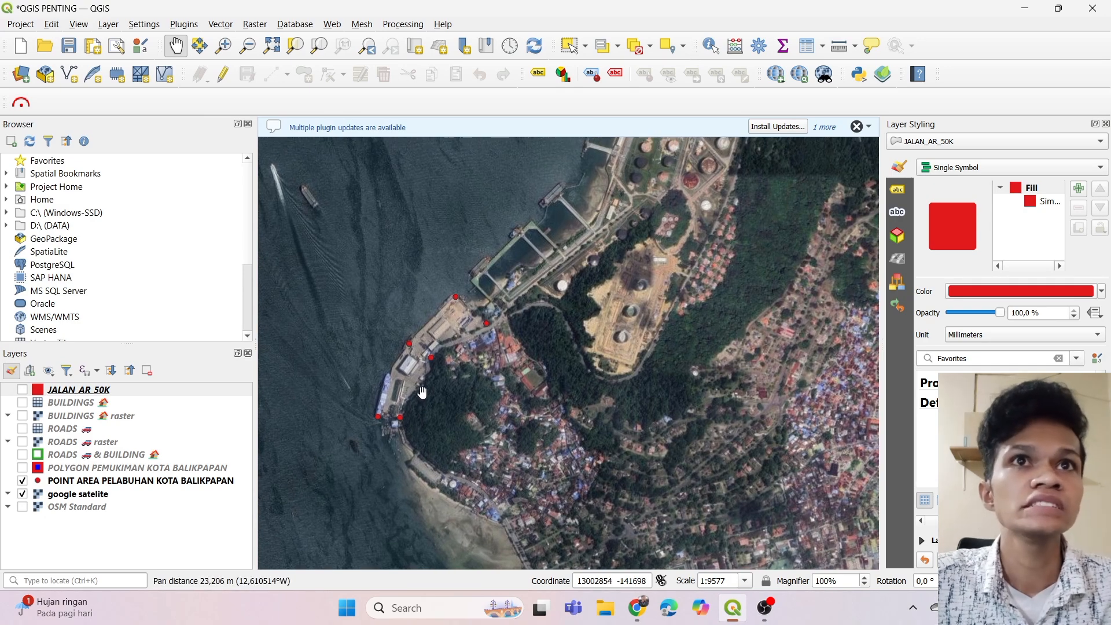
{"action": "scroll", "coordinate": [440, 368], "scroll_direction": "up", "scroll_amount": 1}
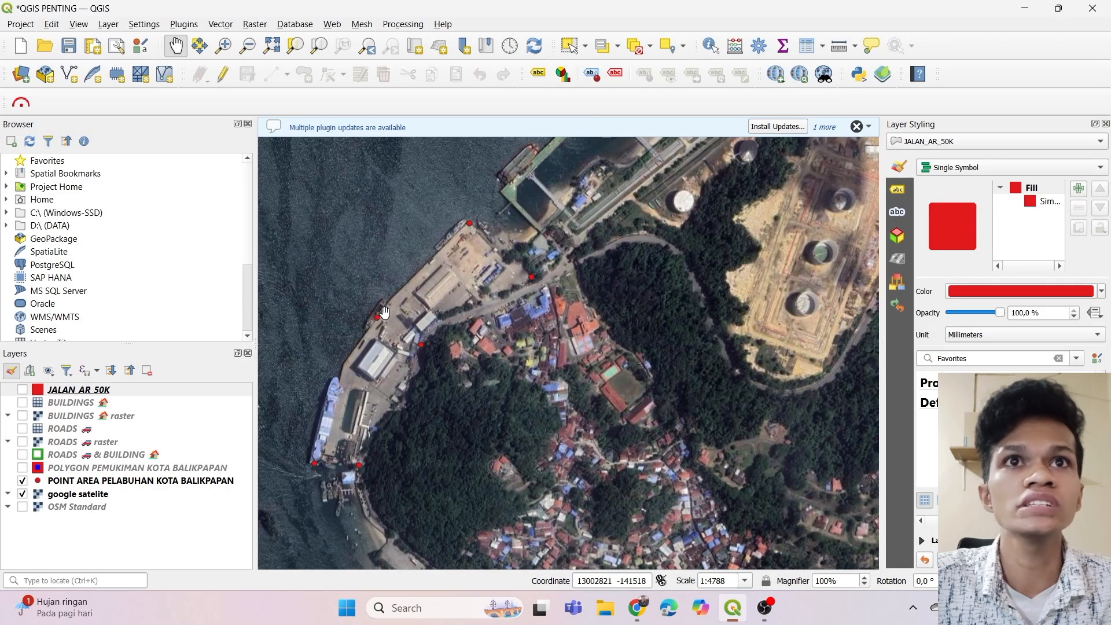
{"action": "left_click_drag", "start_coordinate": [381, 317], "coordinate": [395, 333]}
{"action": "left_click_drag", "start_coordinate": [382, 370], "coordinate": [396, 341]}
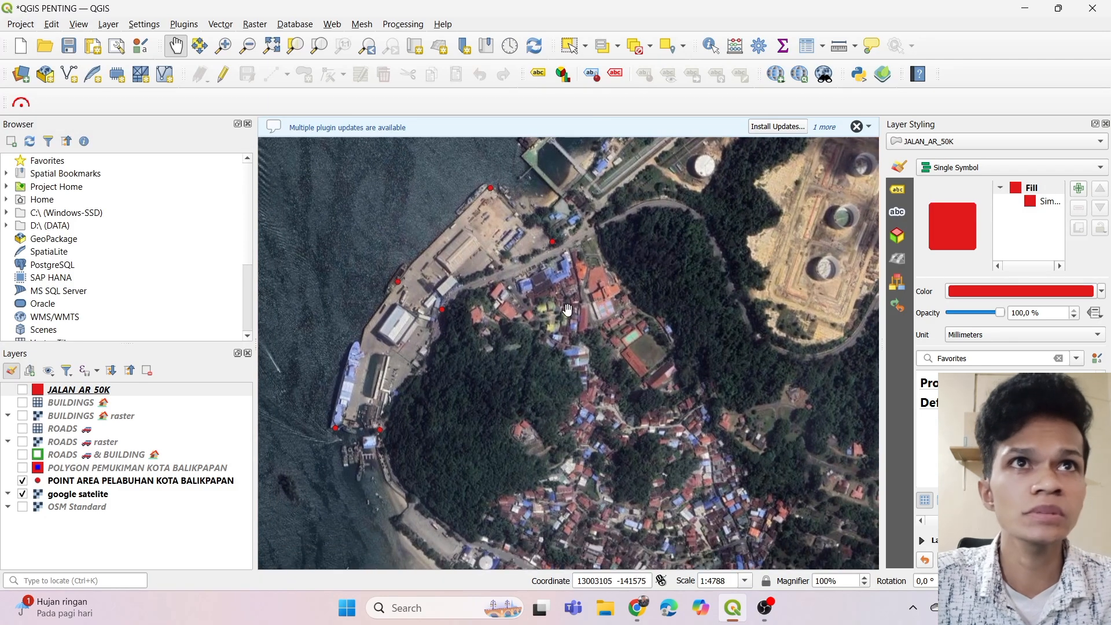
{"action": "left_click_drag", "start_coordinate": [512, 302], "coordinate": [523, 313]}
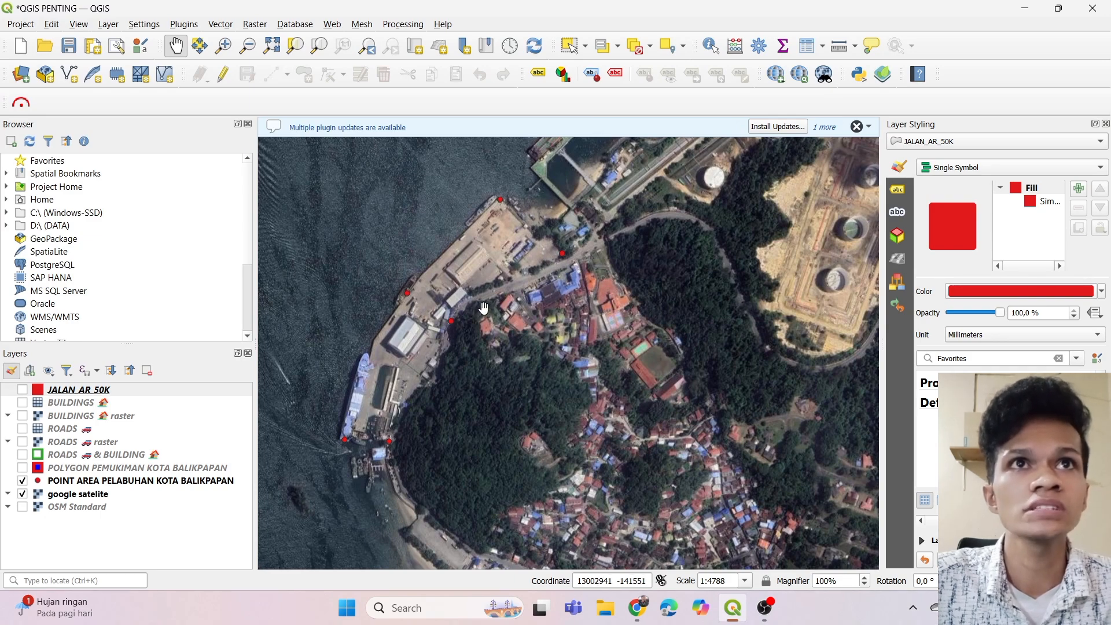
{"action": "left_click_drag", "start_coordinate": [443, 340], "coordinate": [437, 322]}
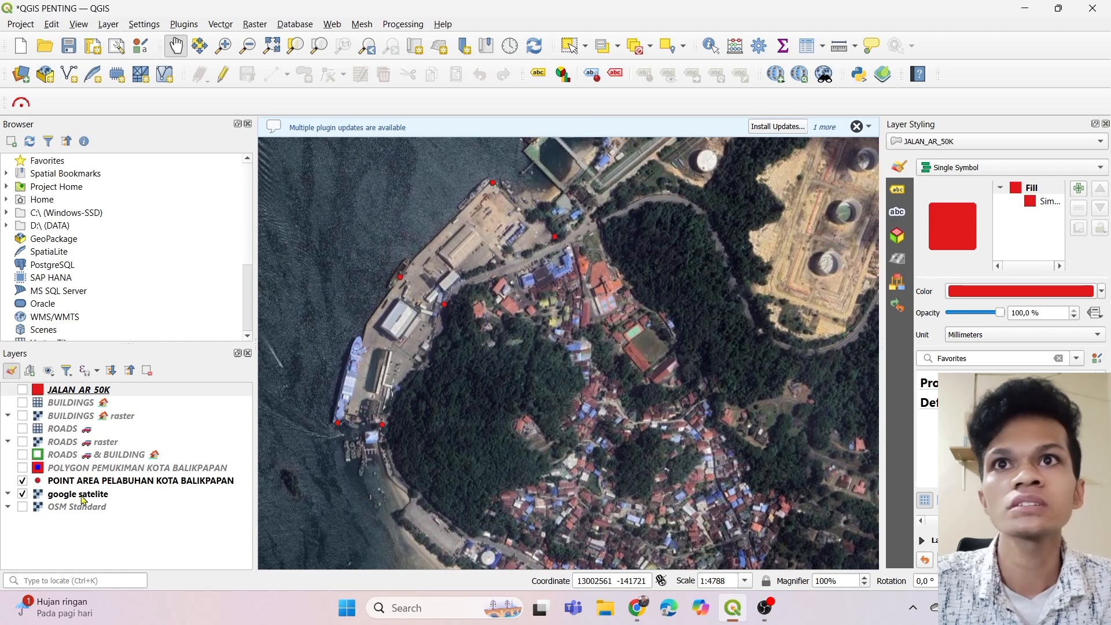
- Show the POLYGON PEMUKIMAN KOTA BALIKPAPAN layer and inspect the settlement area it covers
{"action": "left_click", "coordinate": [23, 468]}
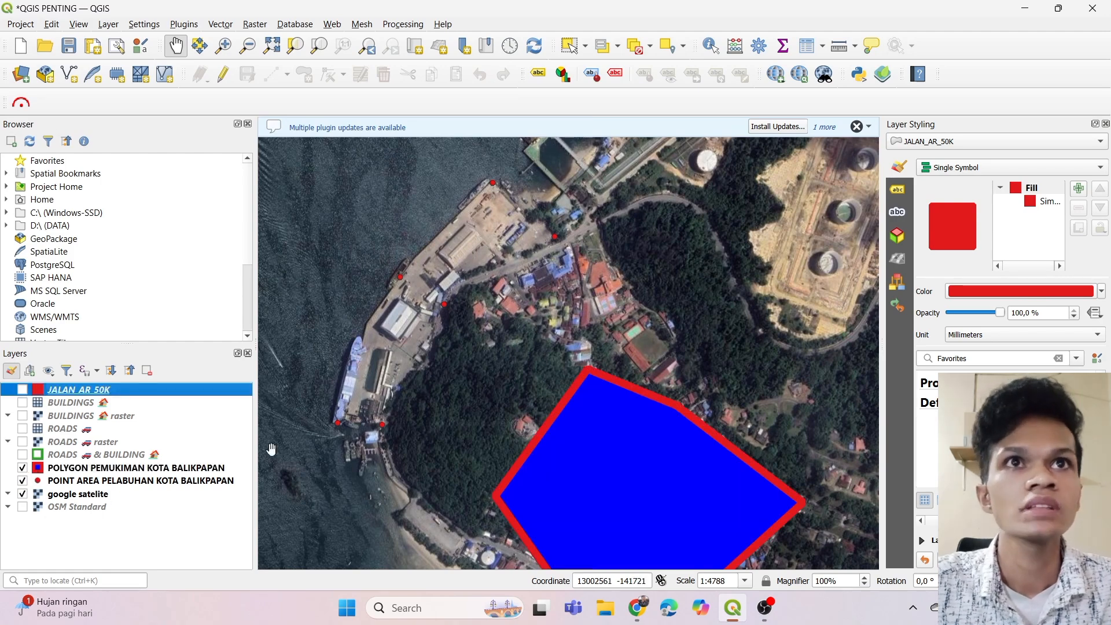
{"action": "left_click_drag", "start_coordinate": [512, 390], "coordinate": [432, 248]}
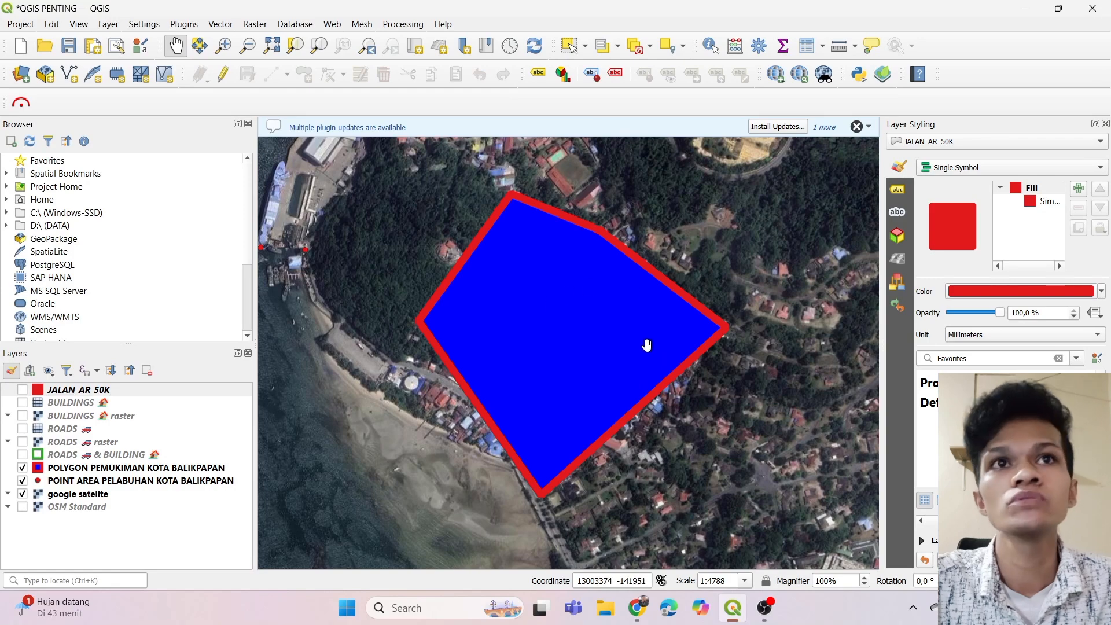
{"action": "left_click_drag", "start_coordinate": [601, 386], "coordinate": [566, 372]}
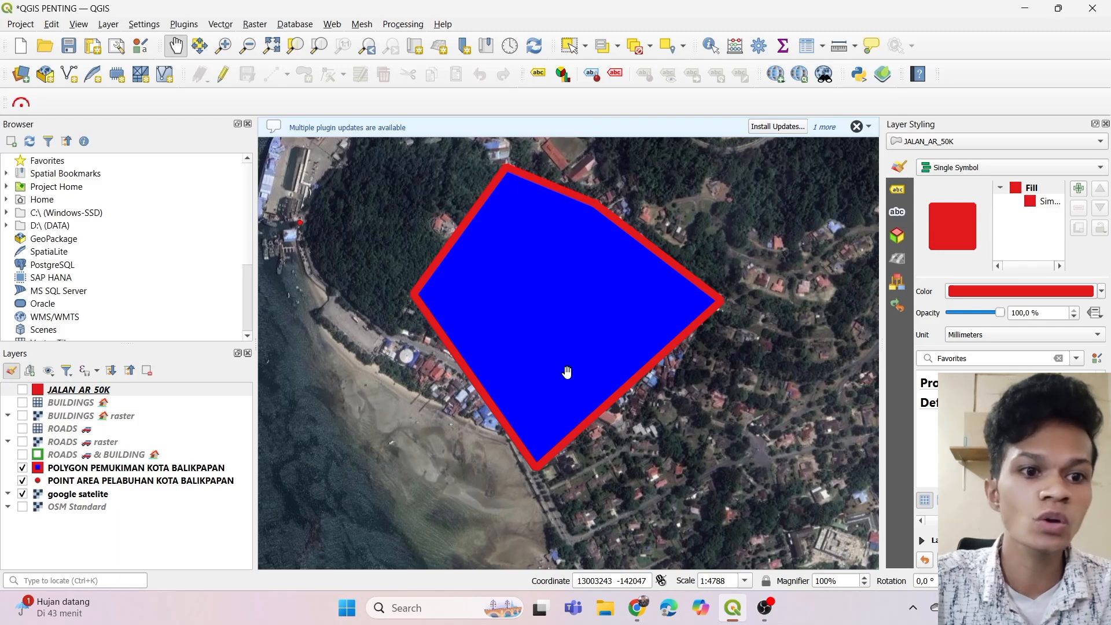
{"action": "left_click_drag", "start_coordinate": [565, 365], "coordinate": [556, 325]}
{"action": "left_click_drag", "start_coordinate": [531, 270], "coordinate": [552, 355]}
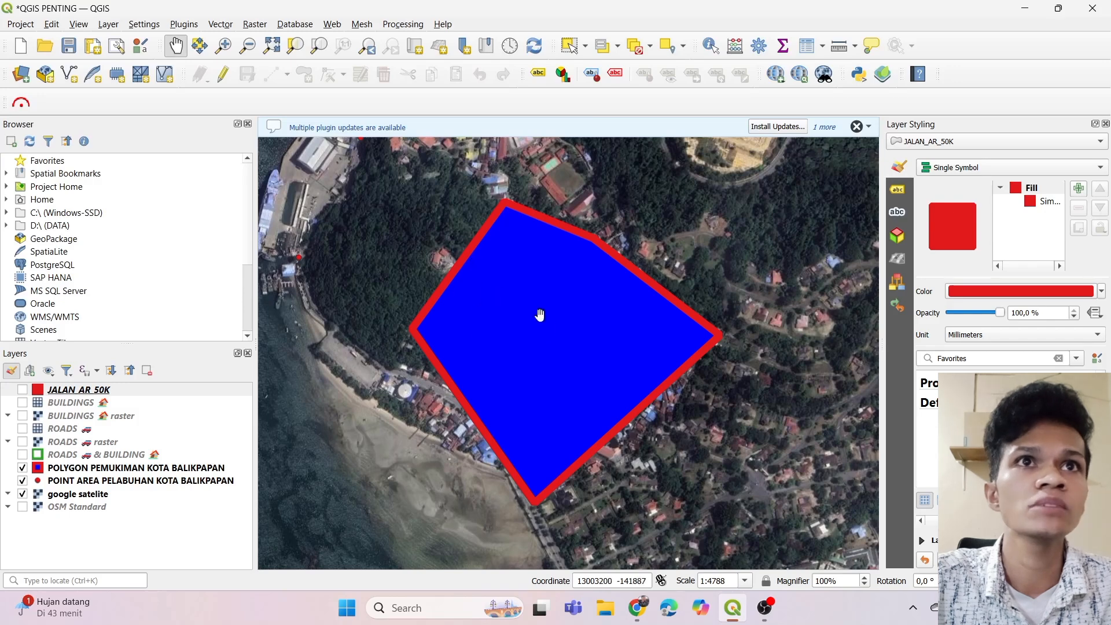
{"action": "left_click_drag", "start_coordinate": [555, 340], "coordinate": [563, 298]}
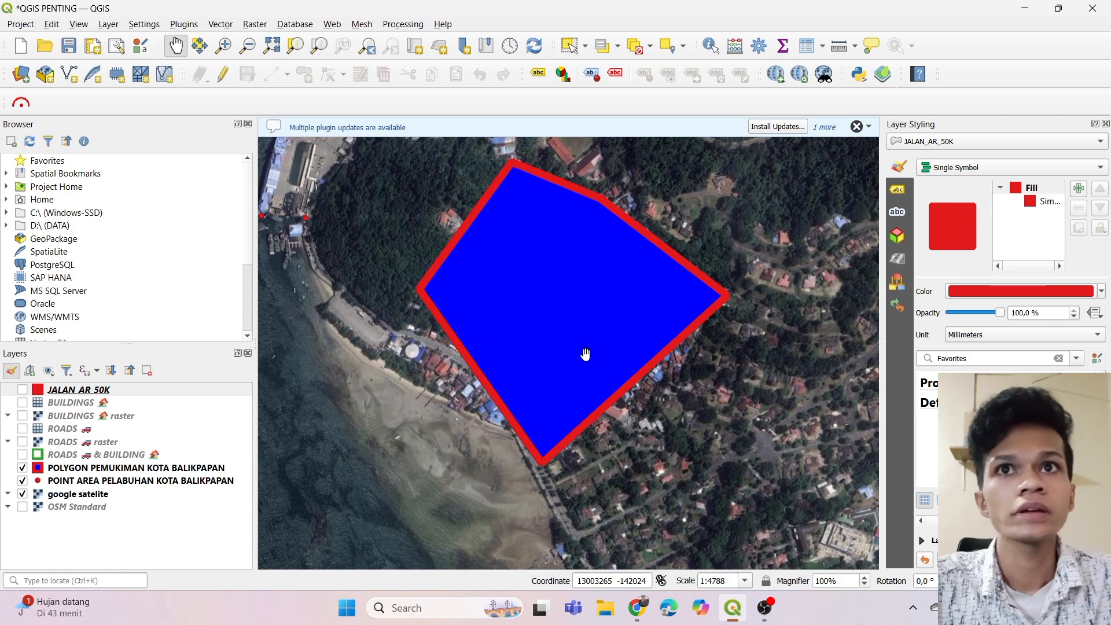
{"action": "left_click_drag", "start_coordinate": [488, 362], "coordinate": [512, 231]}
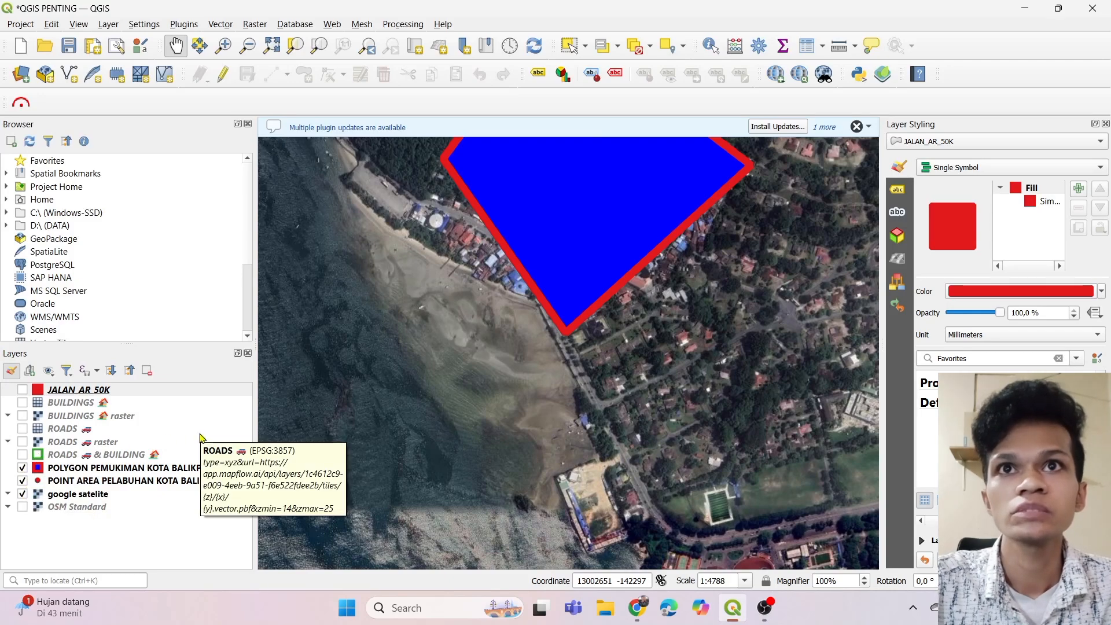
- Show the ROADS & BUILDING boundary layer and bring its rectangular area into view on the map
{"action": "left_click", "coordinate": [171, 428]}
{"action": "left_click_drag", "start_coordinate": [168, 425], "coordinate": [168, 418]}
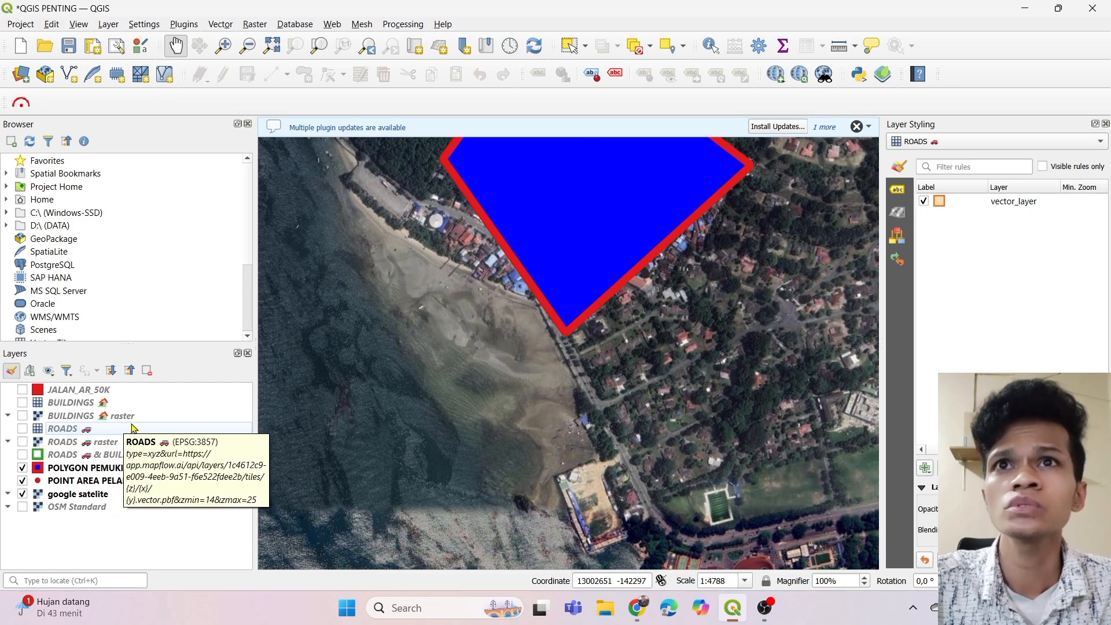
{"action": "left_click", "coordinate": [23, 454]}
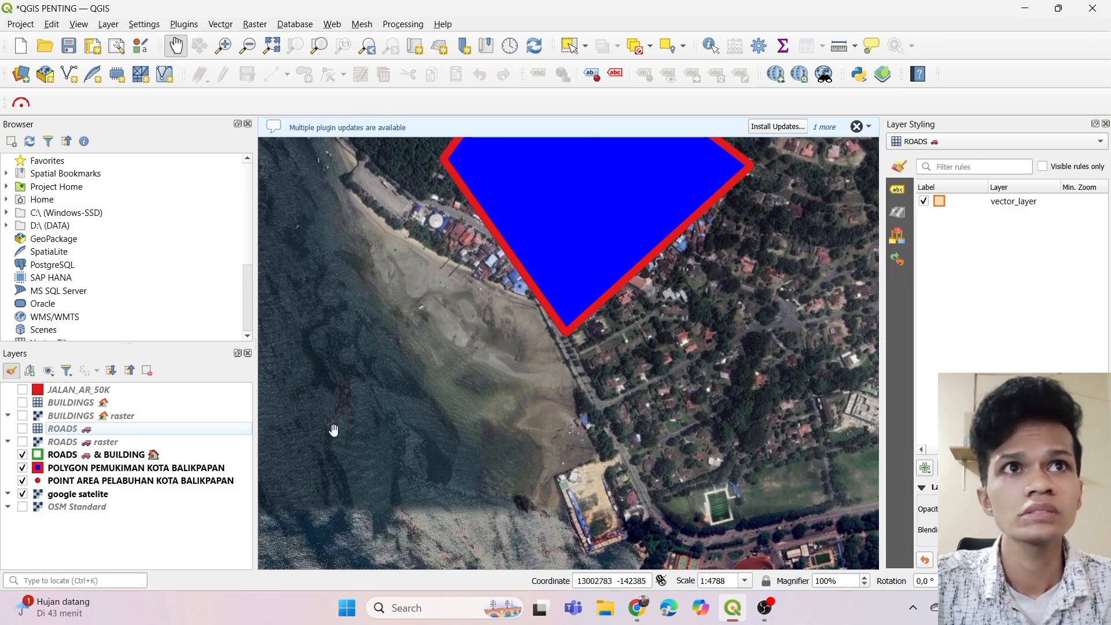
{"action": "left_click_drag", "start_coordinate": [590, 408], "coordinate": [337, 388]}
{"action": "left_click_drag", "start_coordinate": [601, 345], "coordinate": [424, 441]}
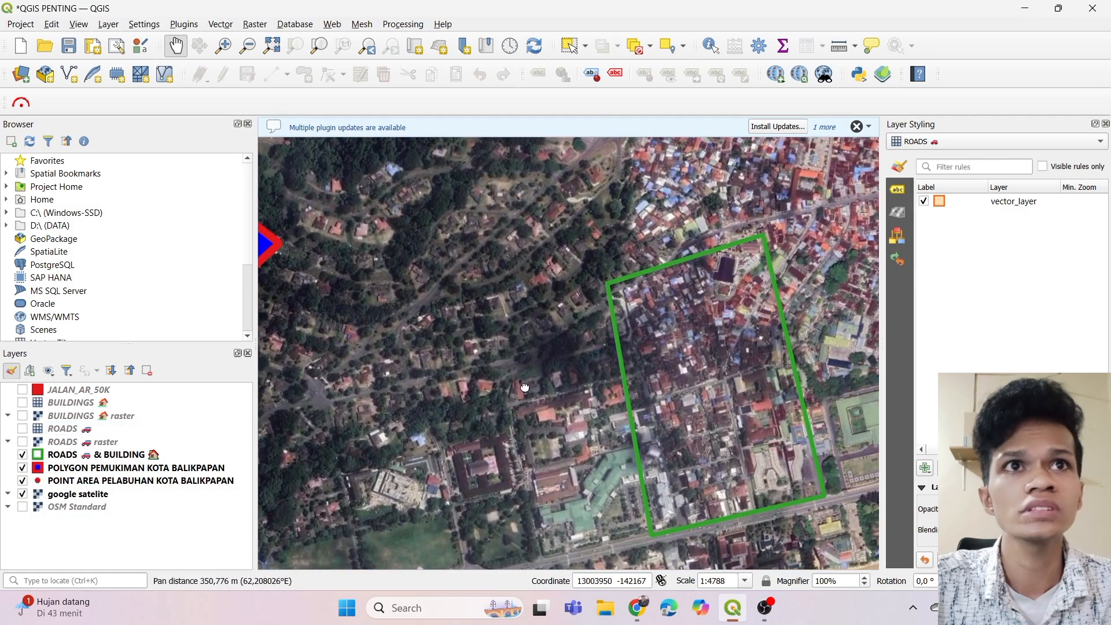
{"action": "left_click_drag", "start_coordinate": [535, 416], "coordinate": [459, 438]}
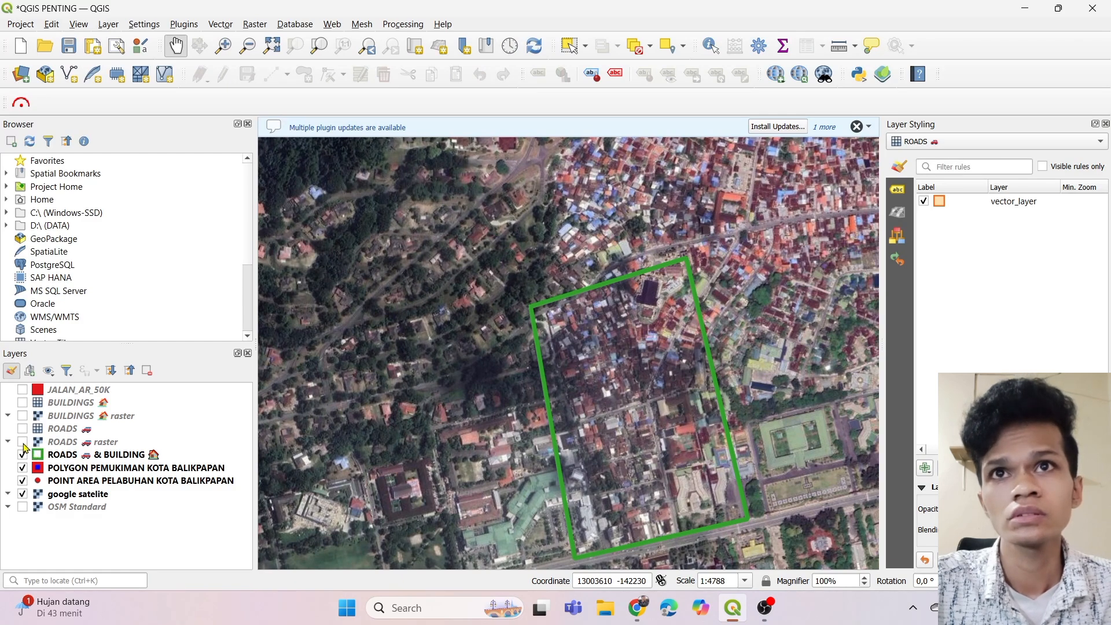
- Show the ROADS raster, ROADS, BUILDINGS raster and BUILDINGS layers and examine the building classification in the mapped area
{"action": "left_click", "coordinate": [23, 441]}
{"action": "left_click", "coordinate": [23, 428]}
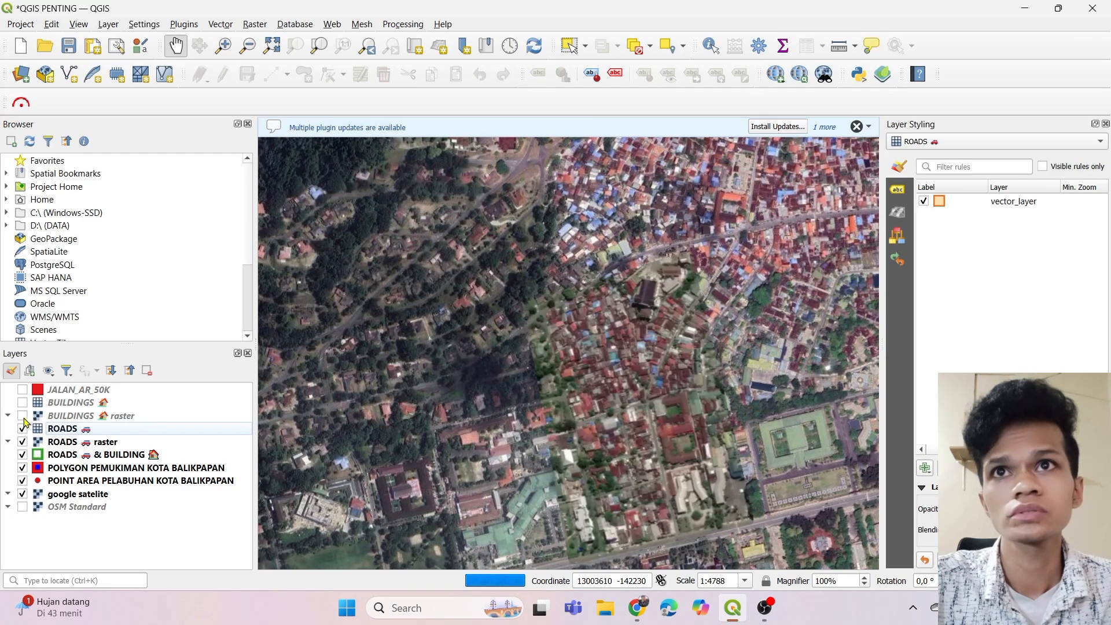
{"action": "left_click", "coordinate": [23, 416]}
{"action": "left_click", "coordinate": [22, 402]}
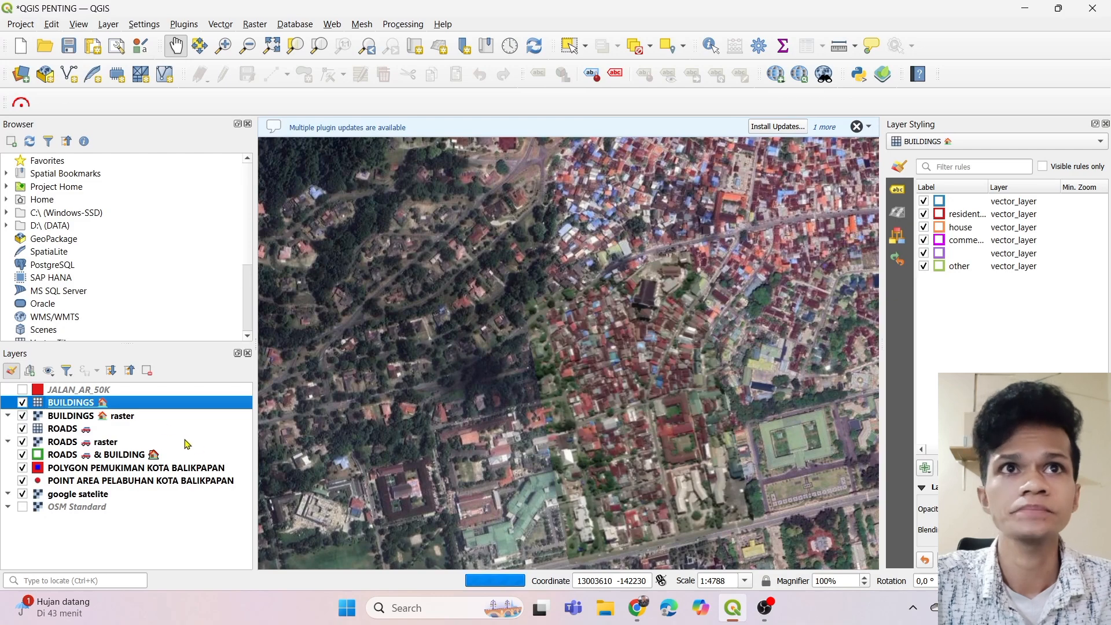
{"action": "left_click_drag", "start_coordinate": [512, 375], "coordinate": [451, 257]}
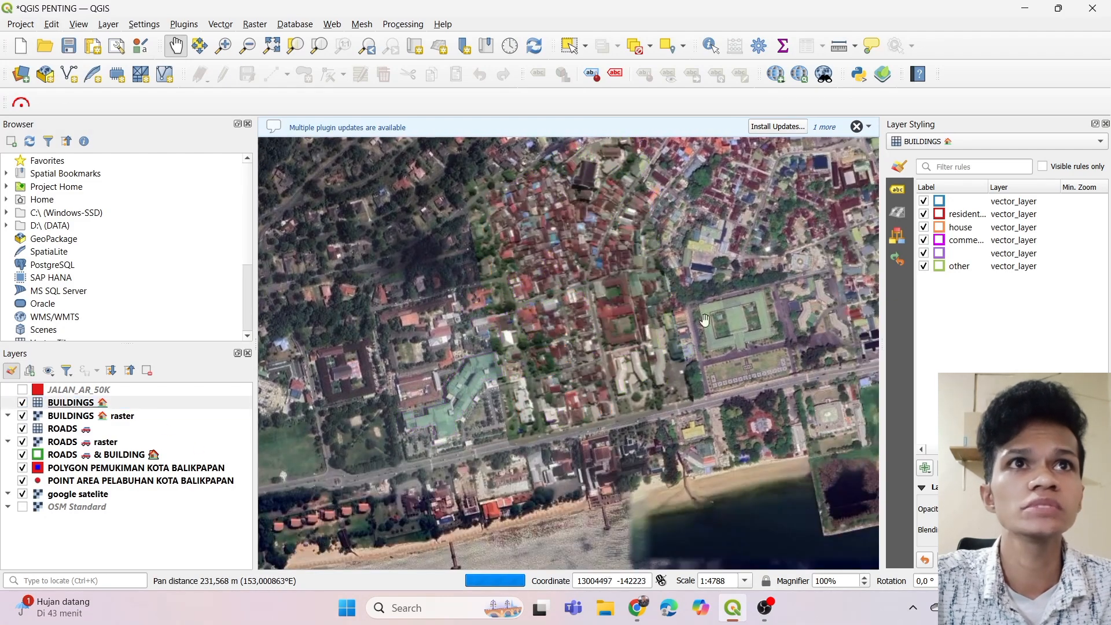
{"action": "left_click_drag", "start_coordinate": [756, 308], "coordinate": [747, 352]}
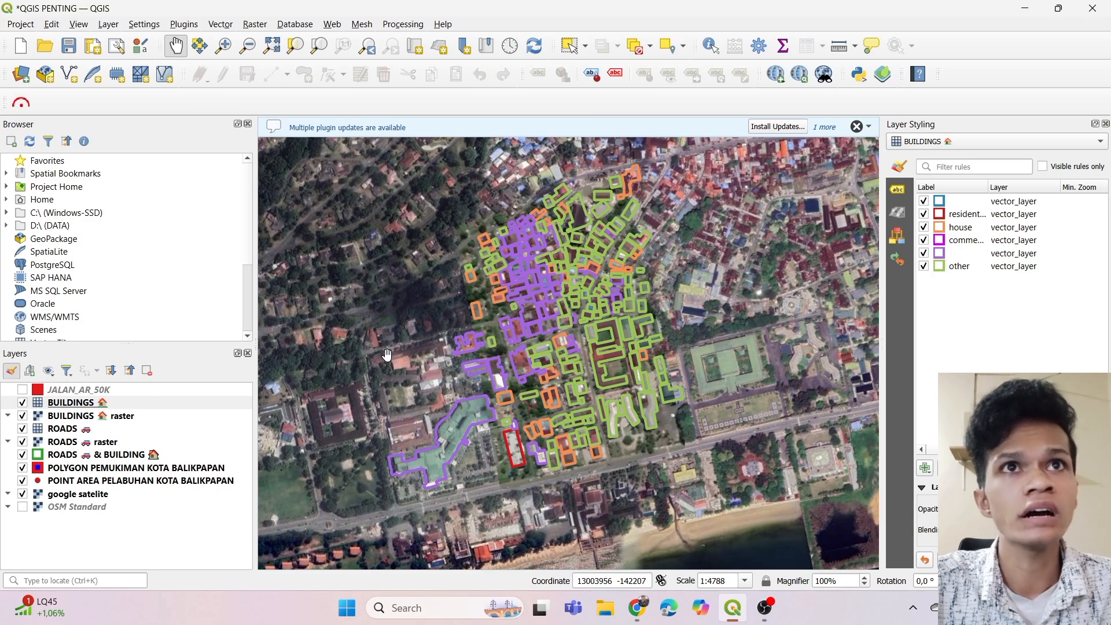
{"action": "left_click_drag", "start_coordinate": [386, 354], "coordinate": [365, 323]}
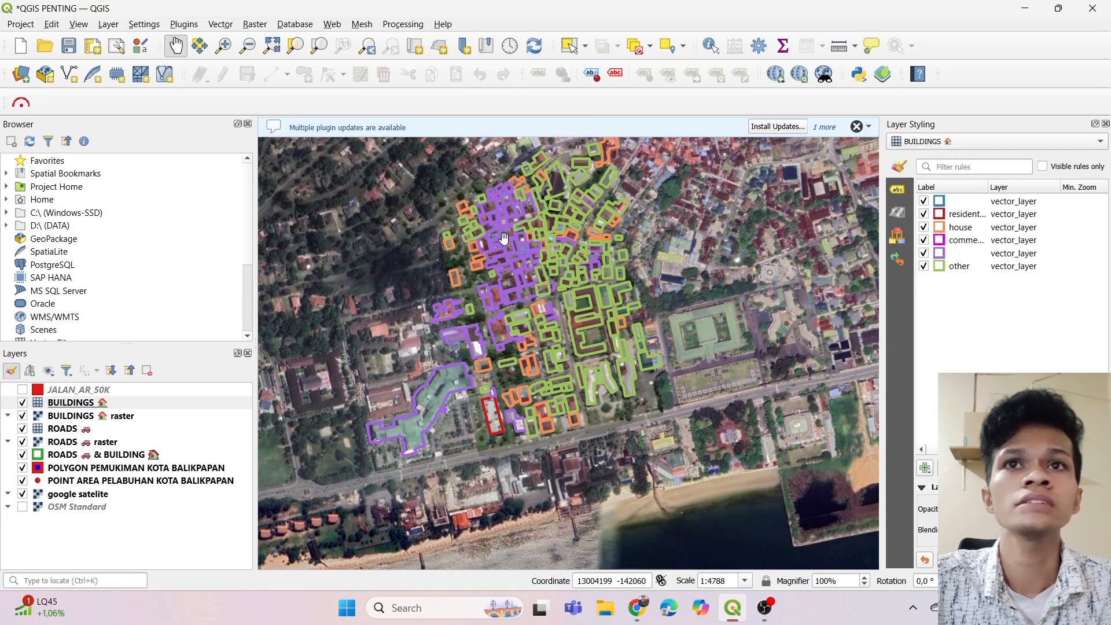
{"action": "left_click_drag", "start_coordinate": [421, 292], "coordinate": [399, 304]}
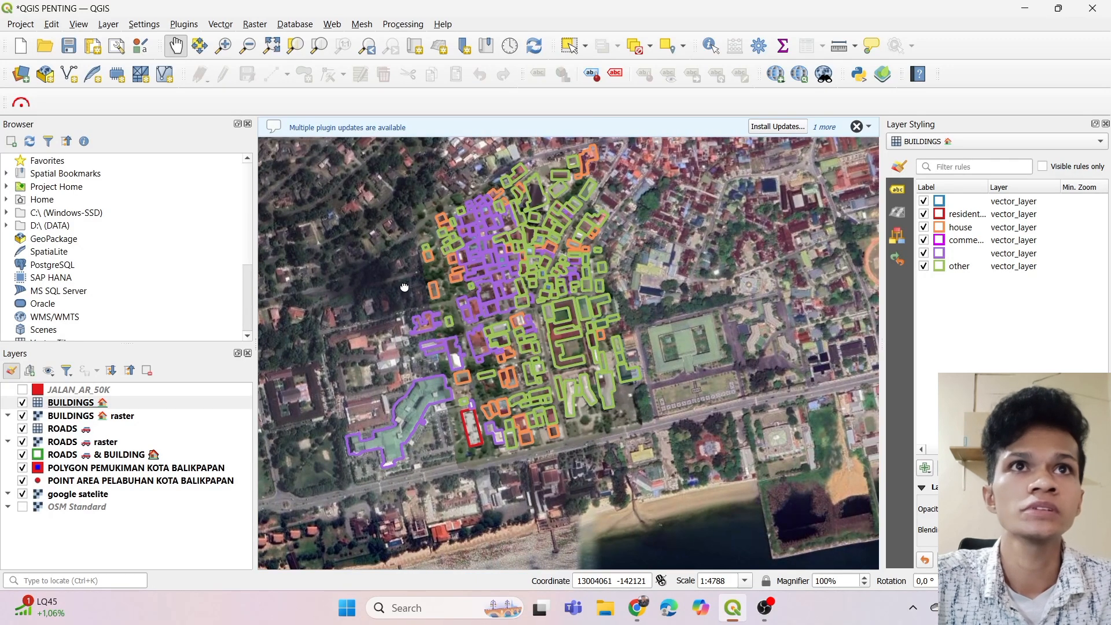
{"action": "left_click_drag", "start_coordinate": [404, 286], "coordinate": [401, 293]}
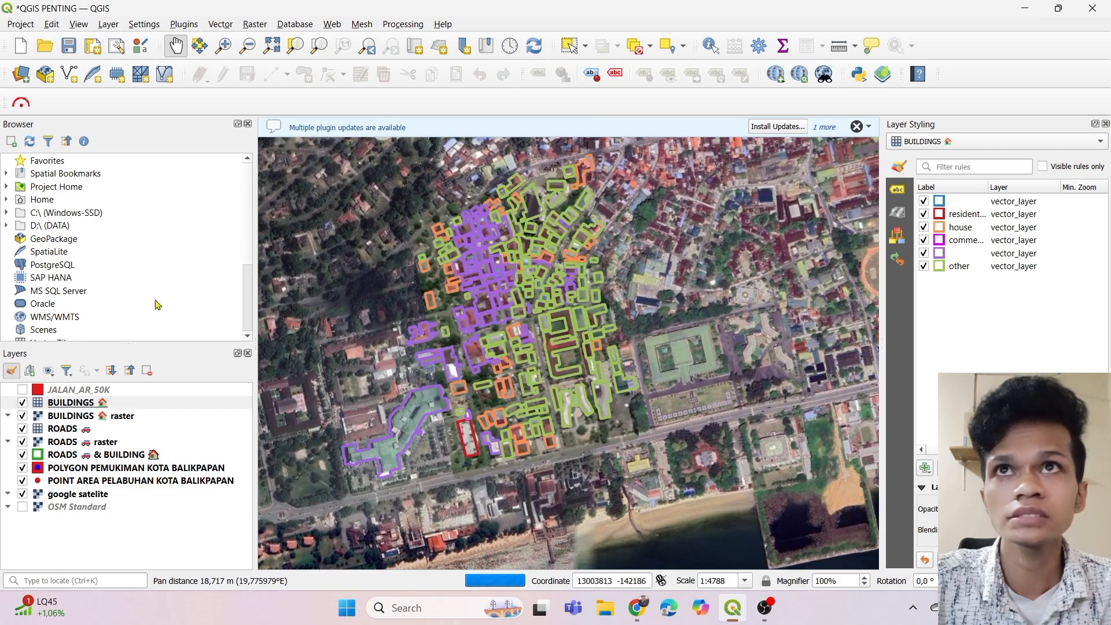
- Review the BUILDINGS and ROADS processings in Mapflow along with its available AI models and data sources
{"action": "left_click", "coordinate": [23, 104]}
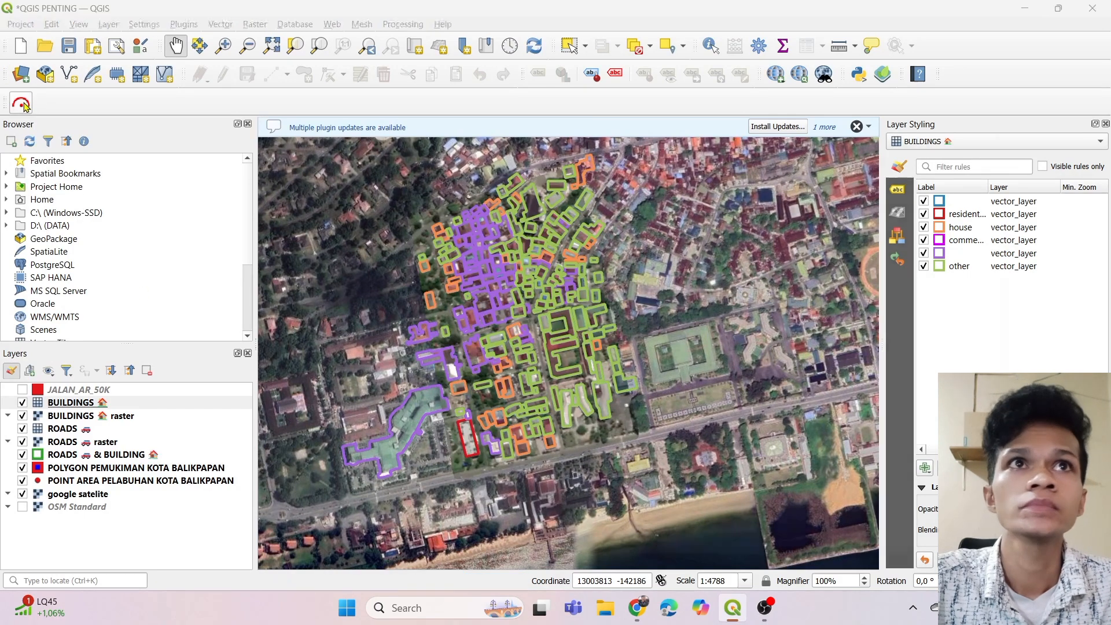
{"action": "left_click_drag", "start_coordinate": [722, 105], "coordinate": [660, 98]}
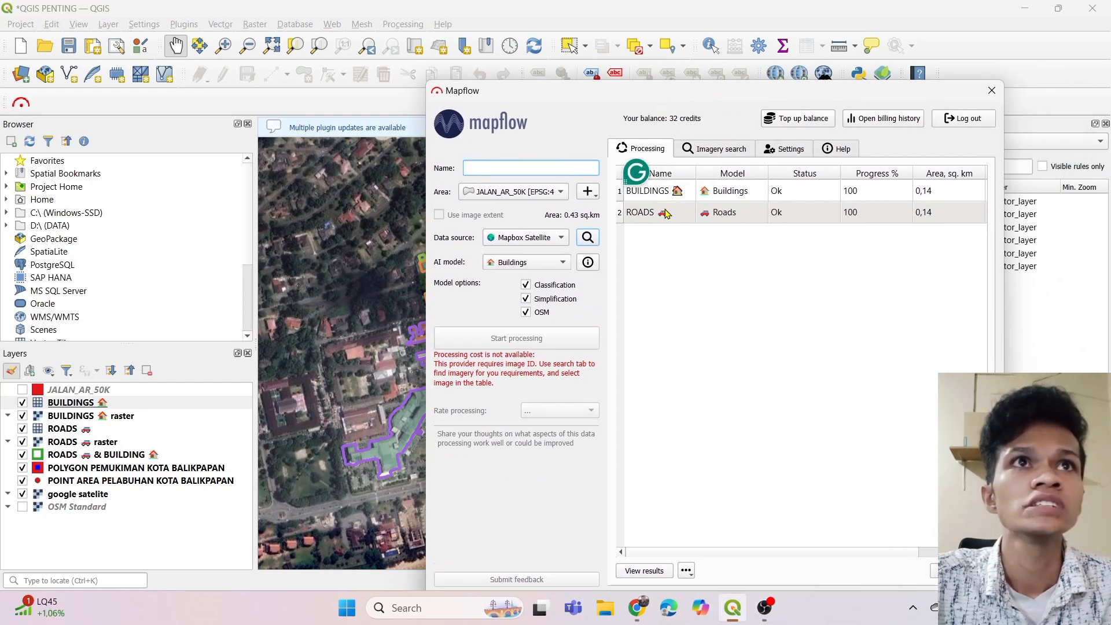
{"action": "left_click", "coordinate": [564, 263]}
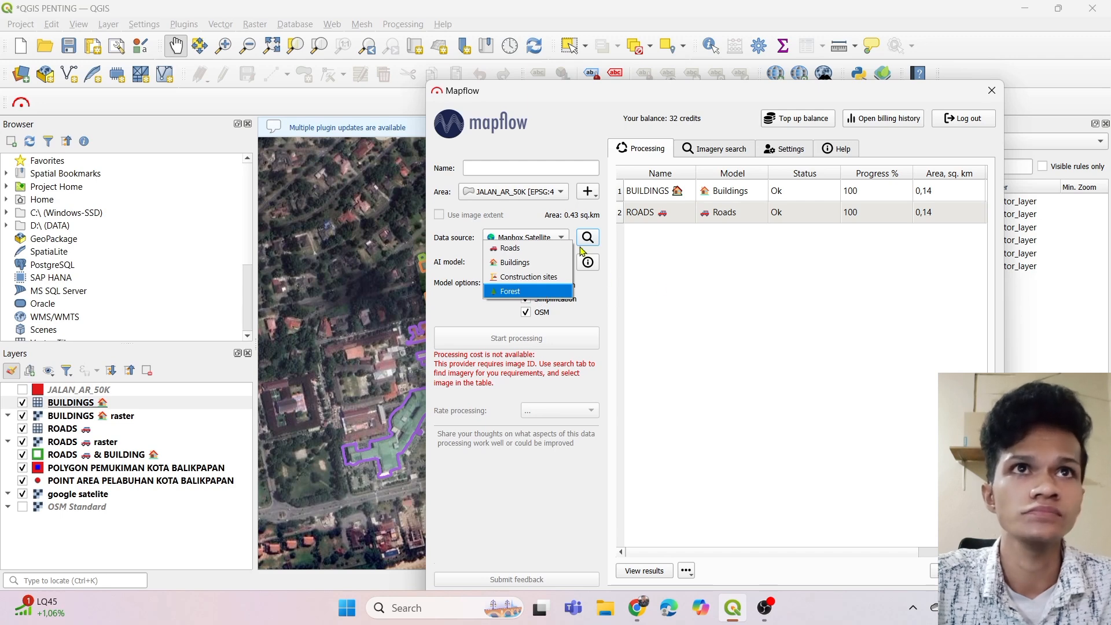
{"action": "left_click", "coordinate": [564, 237]}
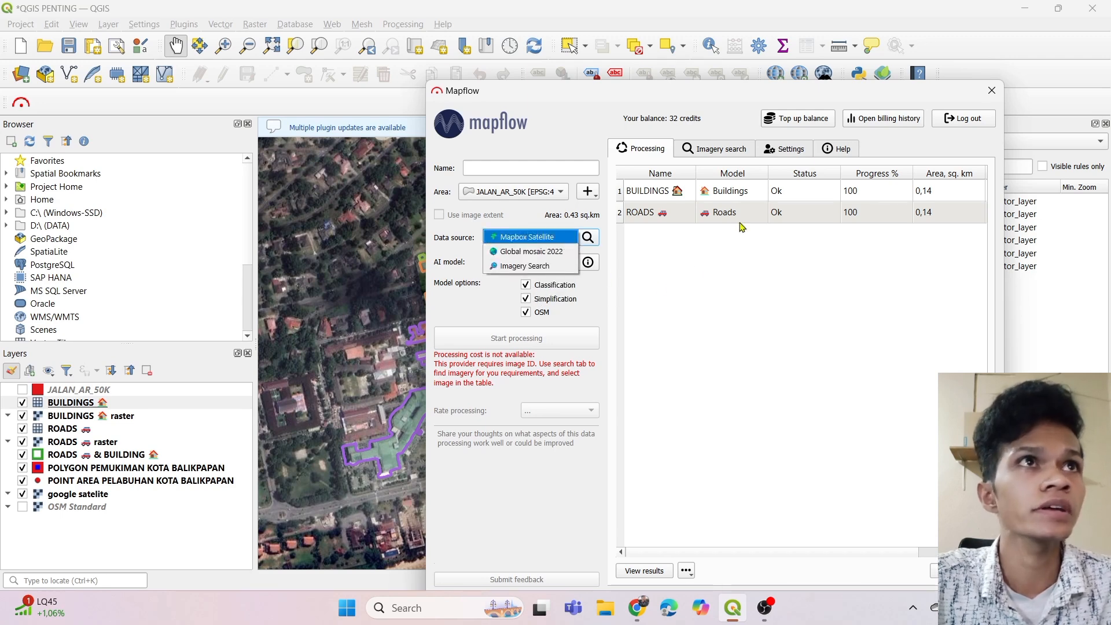
{"action": "left_click", "coordinate": [999, 97]}
{"action": "left_click", "coordinate": [991, 91]}
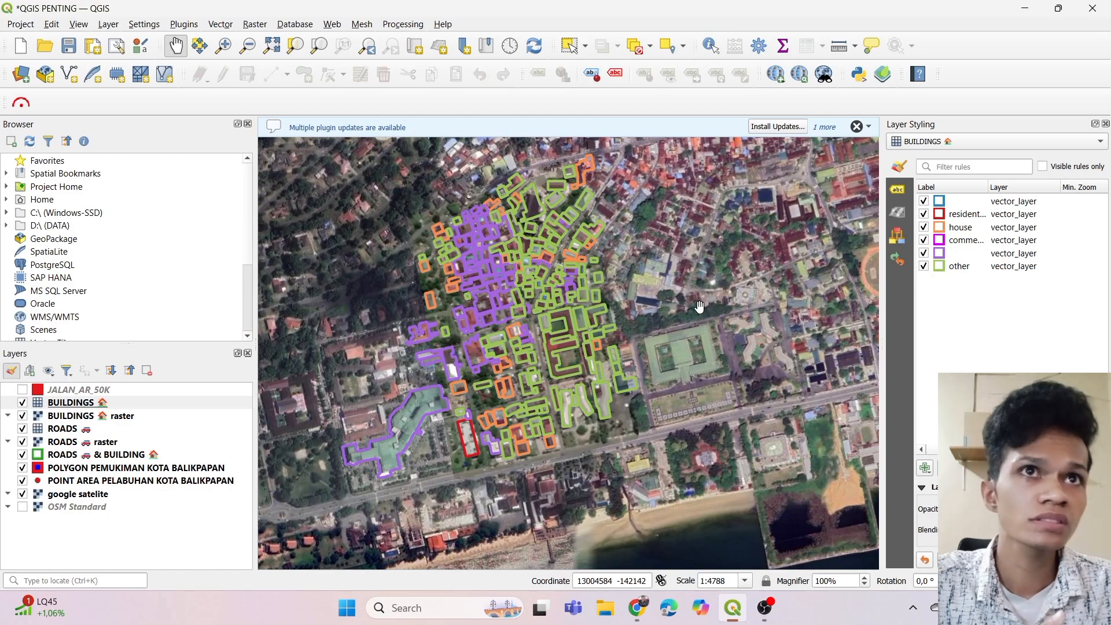
- Show the OSM Standard and JALAN_AR_50K layers and hide all the satellite, harbour, settlement, roads and buildings layers
{"action": "left_click_drag", "start_coordinate": [379, 334], "coordinate": [382, 297]}
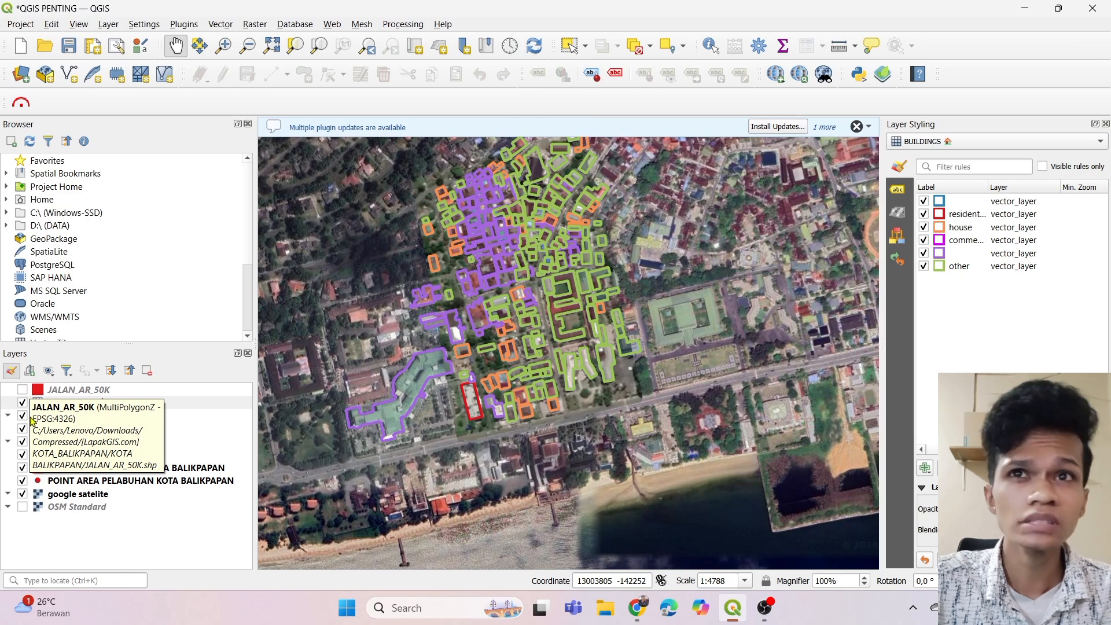
{"action": "left_click", "coordinate": [22, 507]}
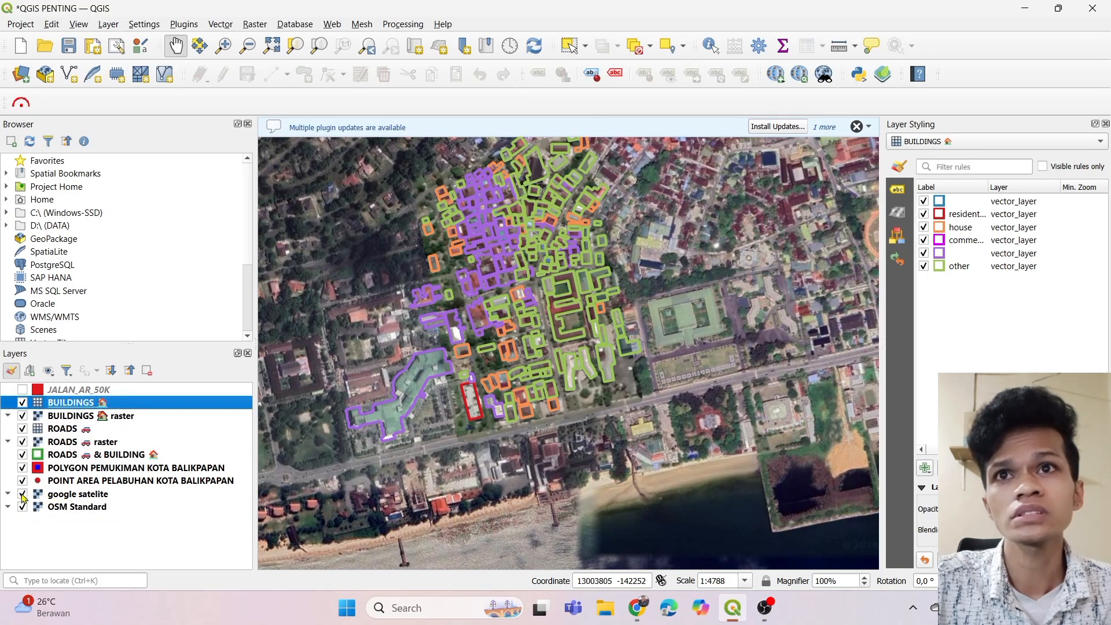
{"action": "left_click", "coordinate": [22, 495]}
{"action": "left_click", "coordinate": [23, 480]}
{"action": "left_click", "coordinate": [23, 467]}
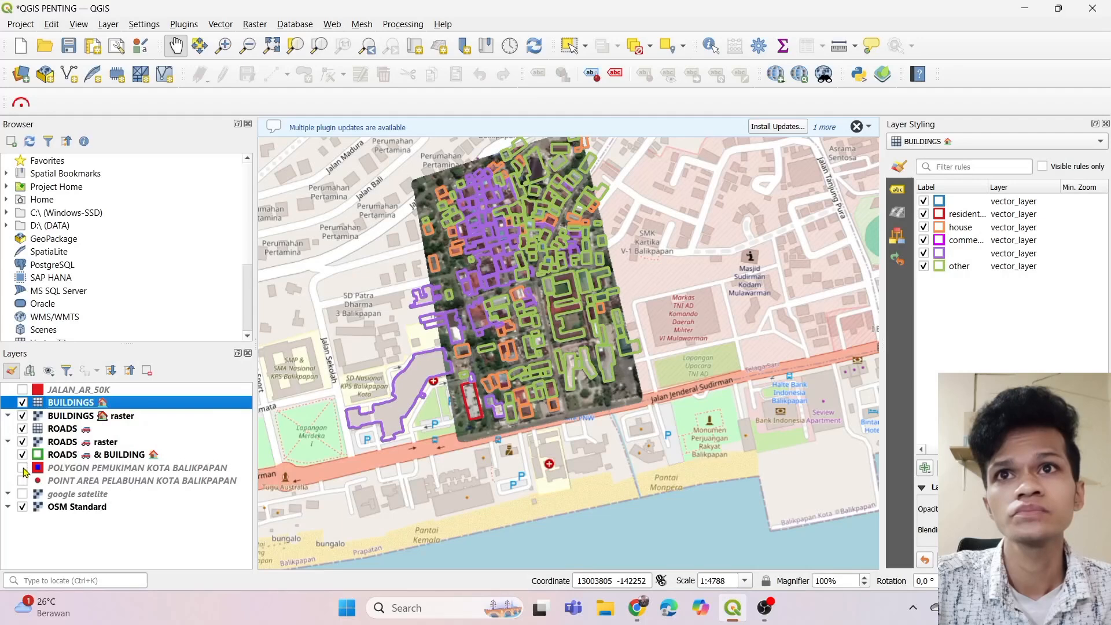
{"action": "left_click", "coordinate": [23, 454]}
{"action": "left_click", "coordinate": [23, 441]}
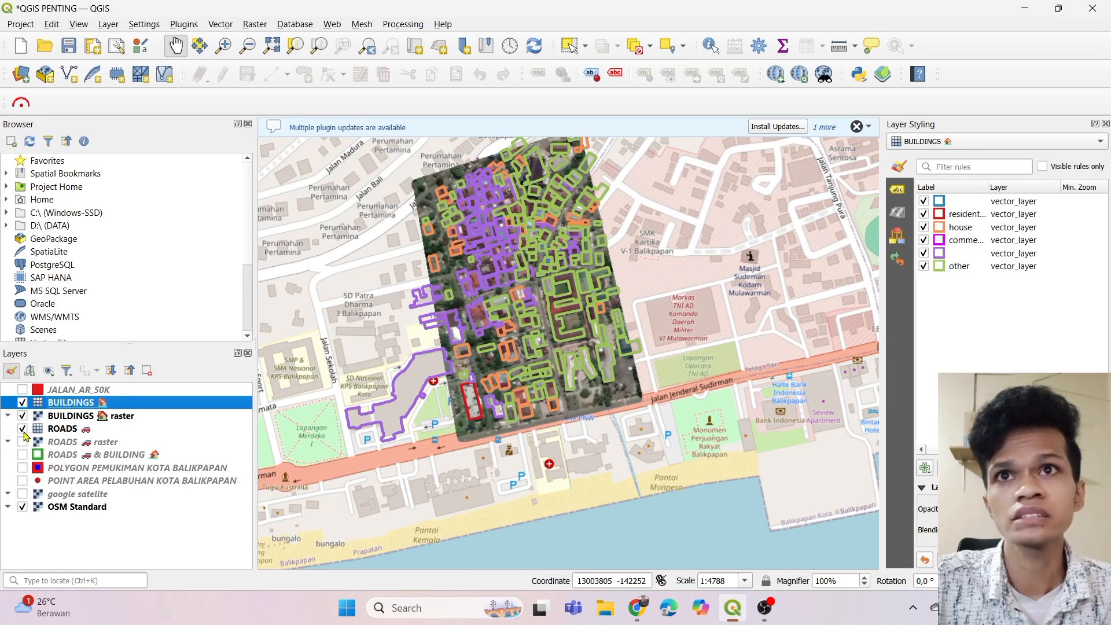
{"action": "left_click", "coordinate": [22, 429]}
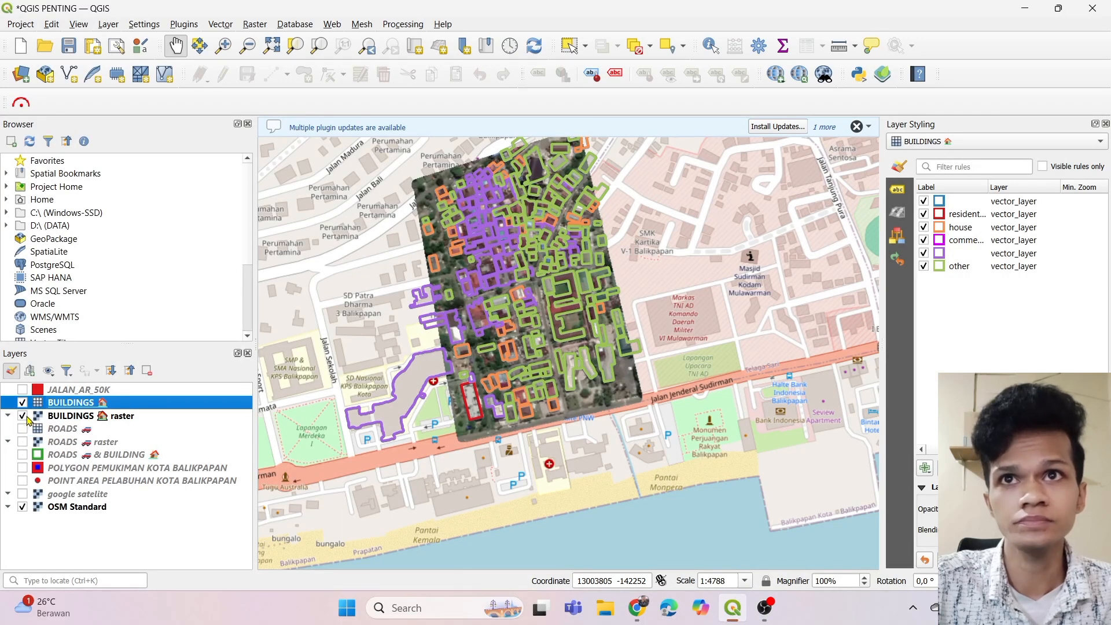
{"action": "left_click", "coordinate": [26, 417]}
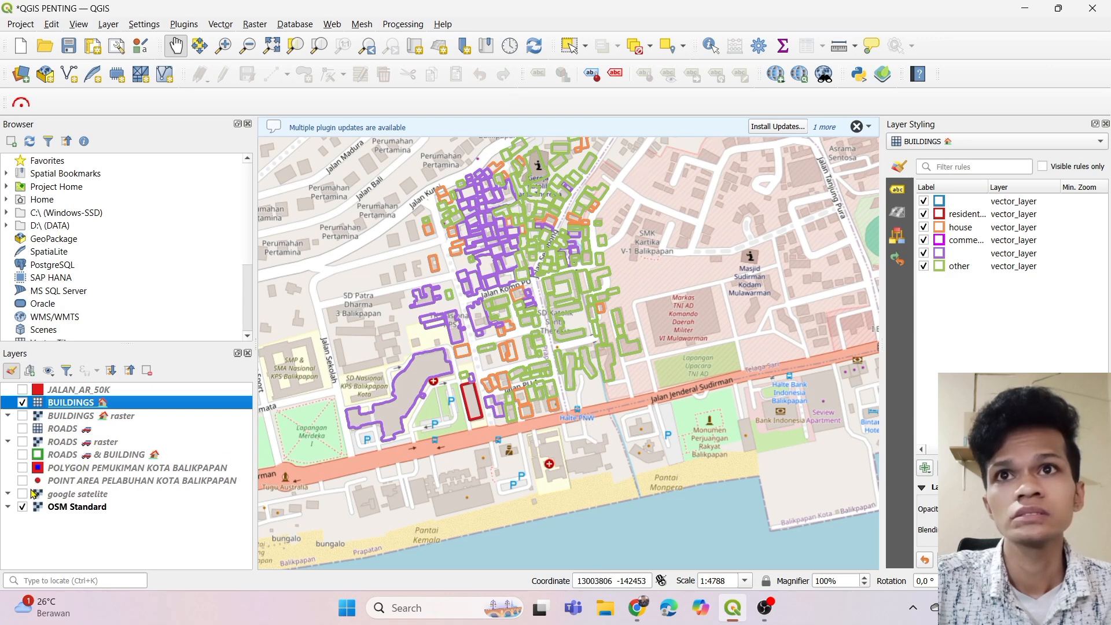
{"action": "left_click", "coordinate": [22, 401]}
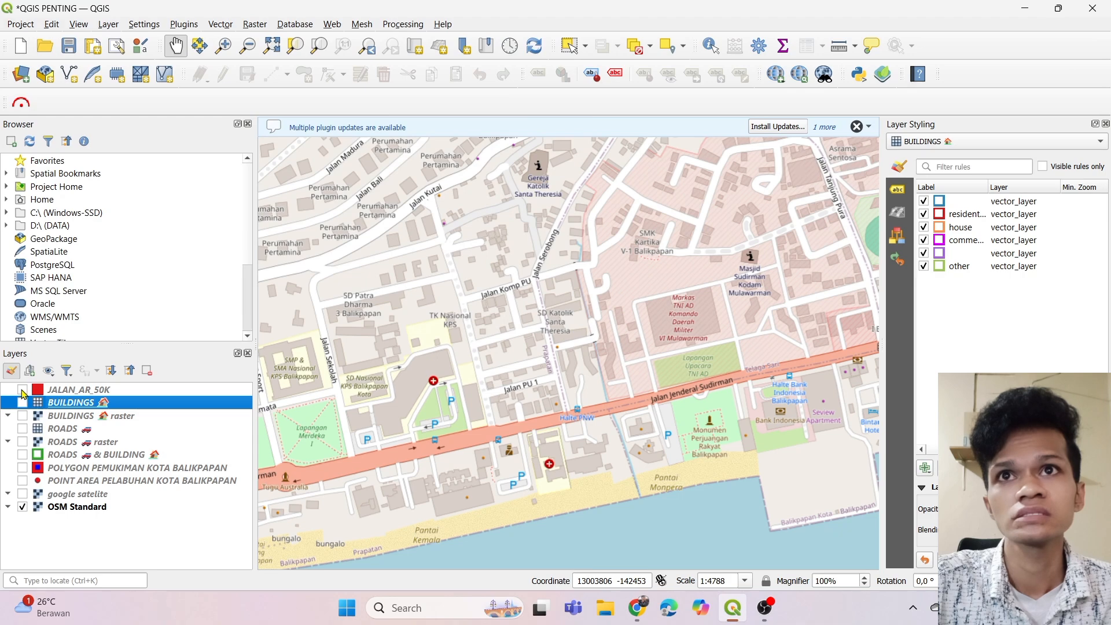
{"action": "left_click", "coordinate": [23, 390]}
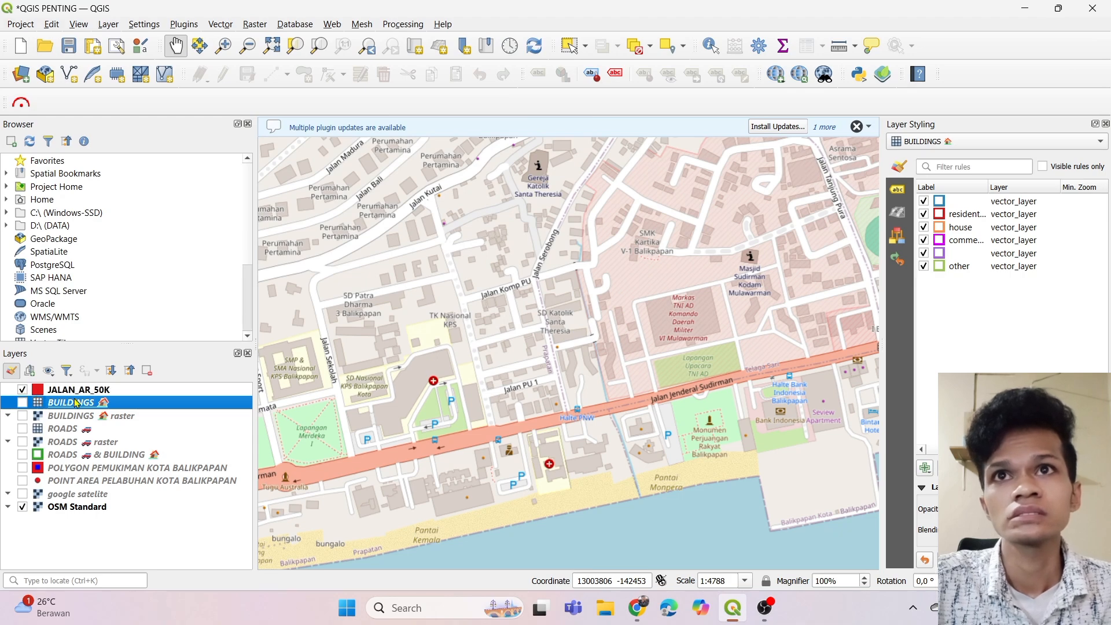
- Examine the JALAN_AR_50K road features around Balikpapan on the OSM base map, from Penajam to the Sepinggan airport
{"action": "scroll", "coordinate": [544, 320], "scroll_direction": "down", "scroll_amount": 4}
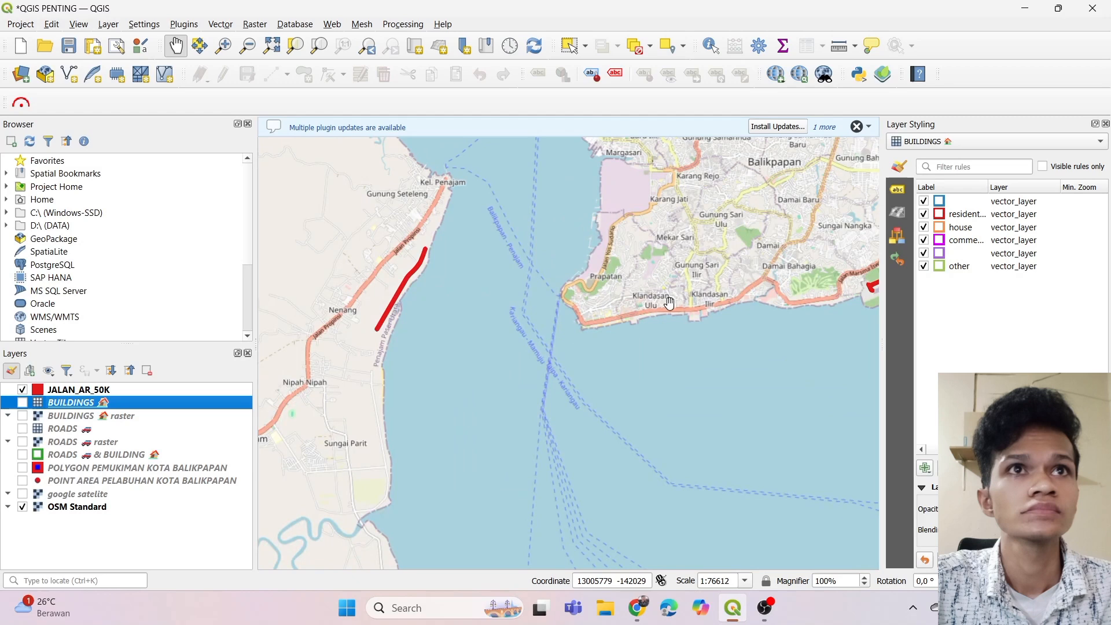
{"action": "left_click_drag", "start_coordinate": [712, 297], "coordinate": [616, 303]}
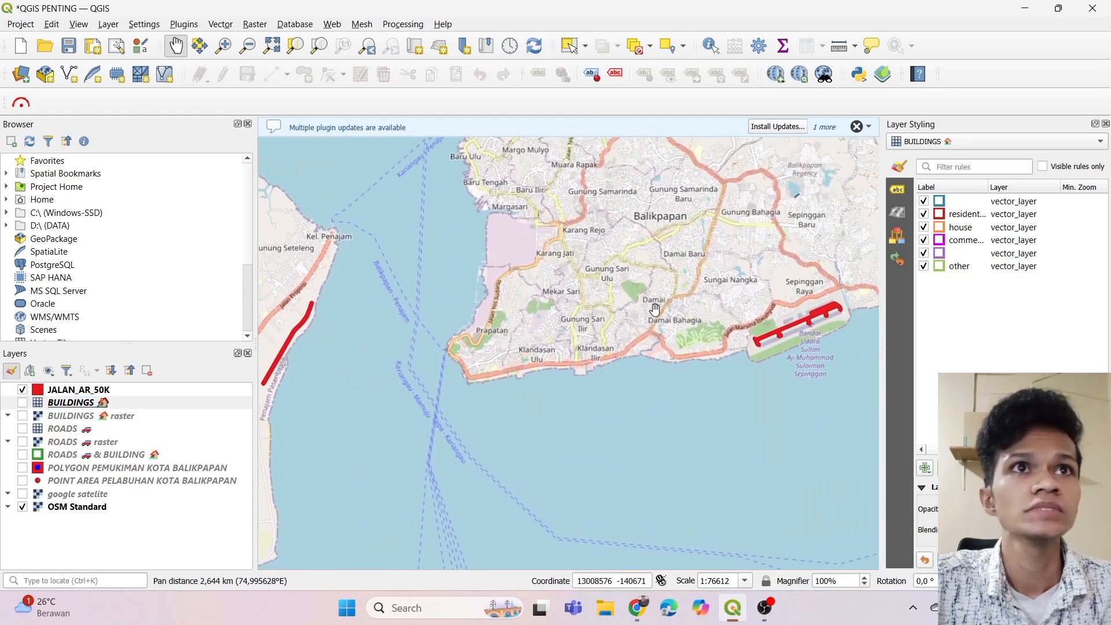
{"action": "left_click_drag", "start_coordinate": [680, 318], "coordinate": [630, 338]}
{"action": "left_click_drag", "start_coordinate": [544, 364], "coordinate": [637, 324]}
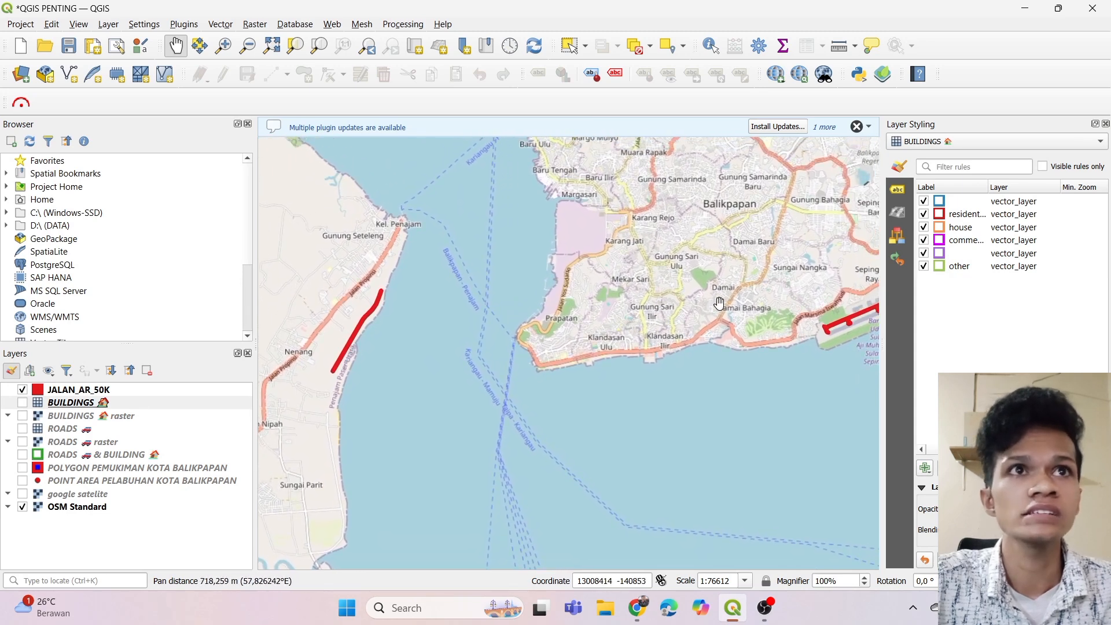
{"action": "left_click_drag", "start_coordinate": [719, 303], "coordinate": [697, 343]}
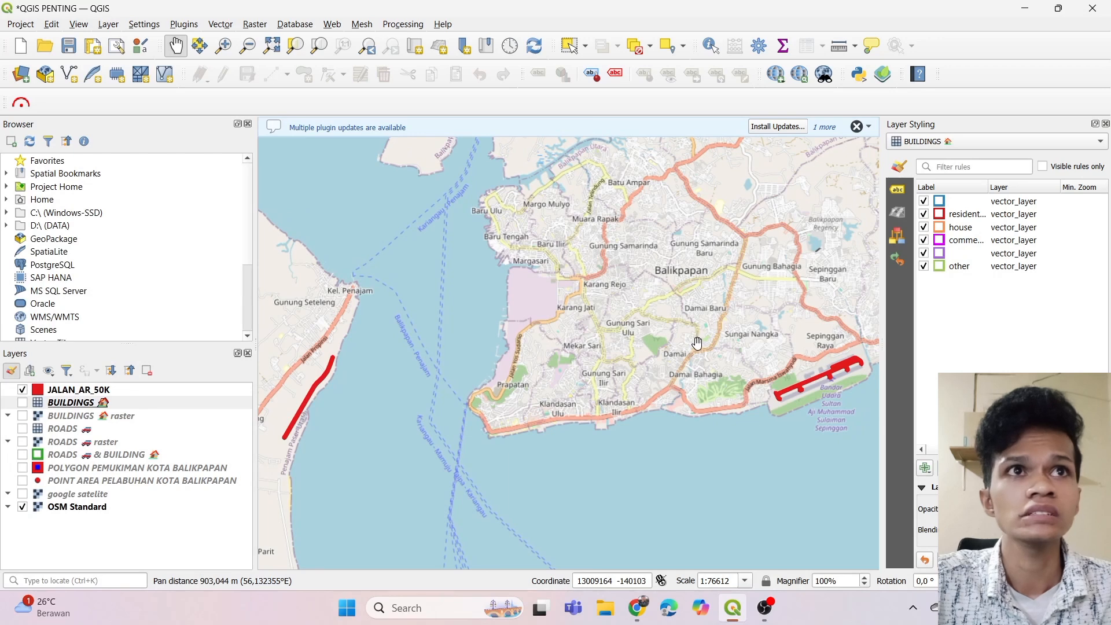
{"action": "left_click_drag", "start_coordinate": [625, 332], "coordinate": [651, 329]}
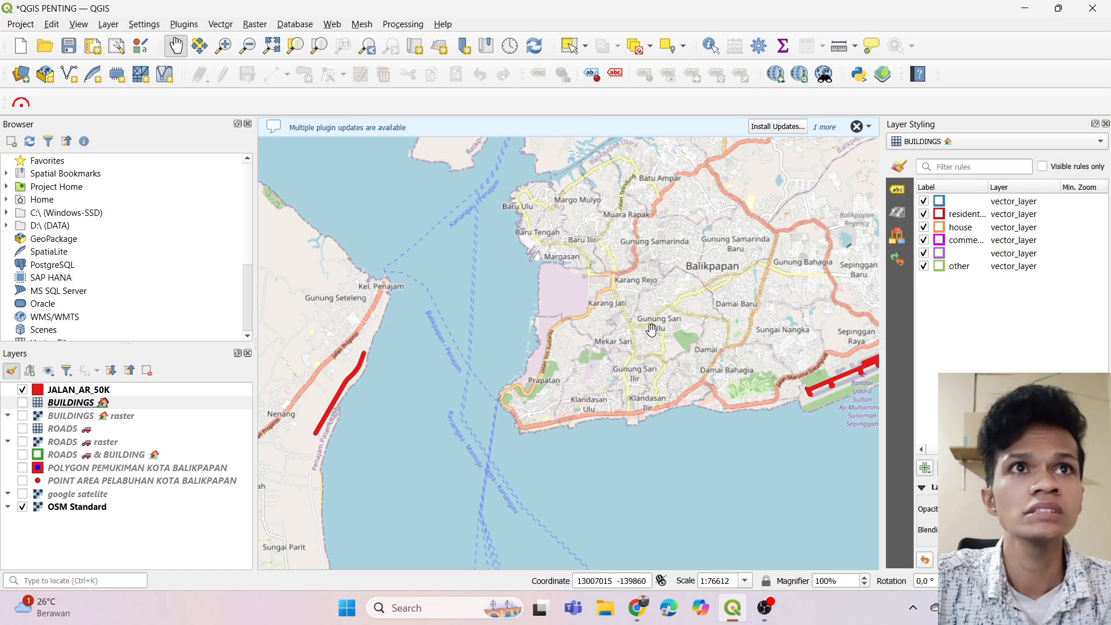
{"action": "left_click_drag", "start_coordinate": [652, 328], "coordinate": [627, 342]}
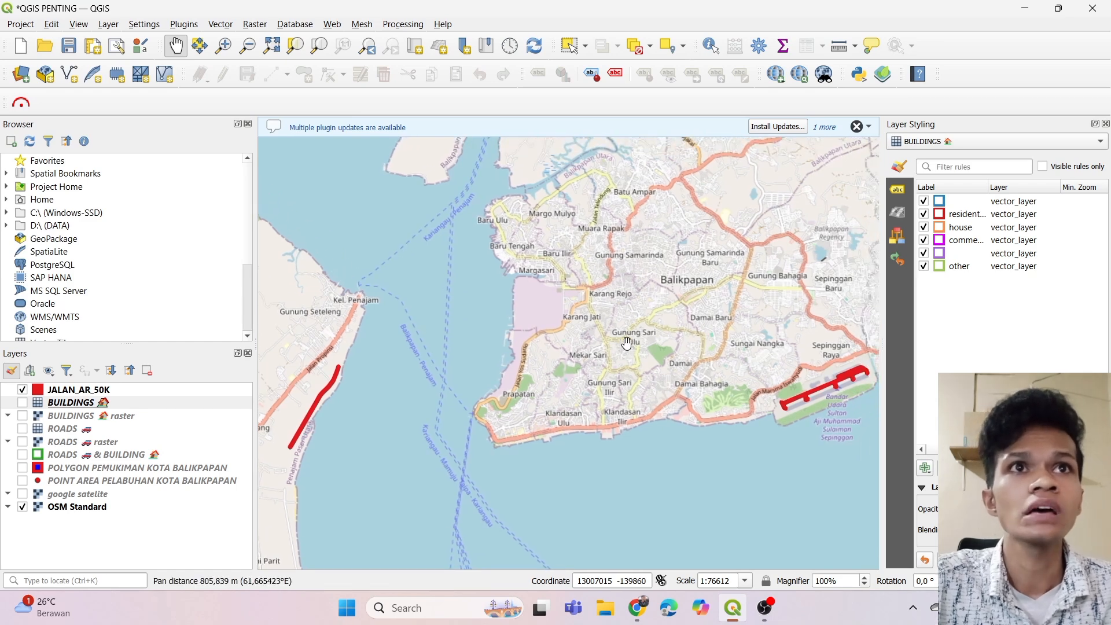
{"action": "left_click_drag", "start_coordinate": [637, 334], "coordinate": [627, 343]}
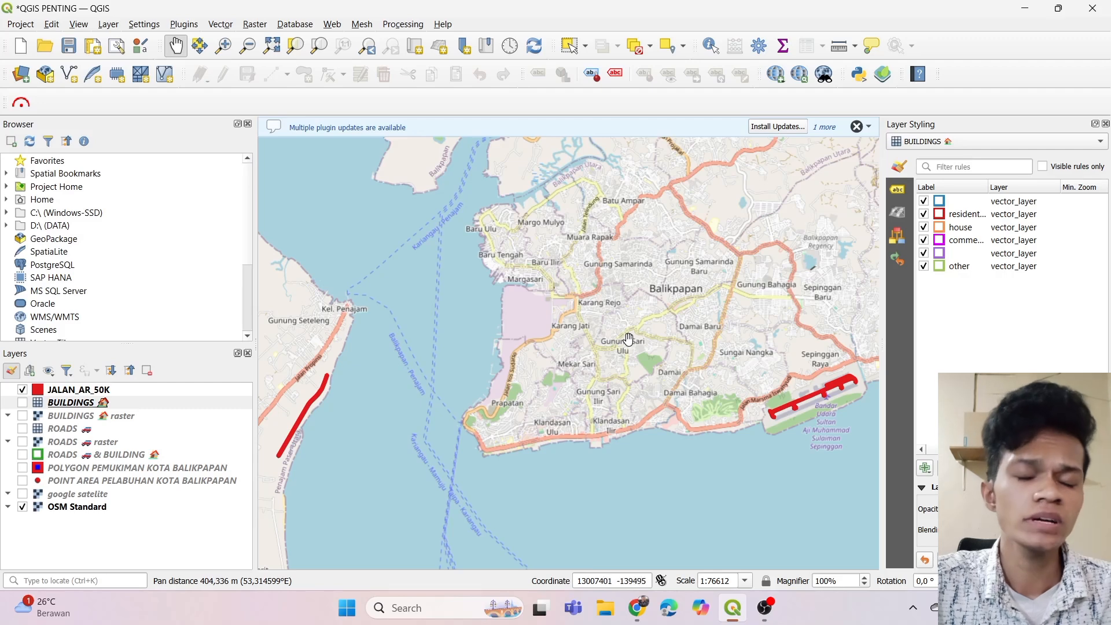
{"action": "left_click_drag", "start_coordinate": [629, 336], "coordinate": [617, 357]}
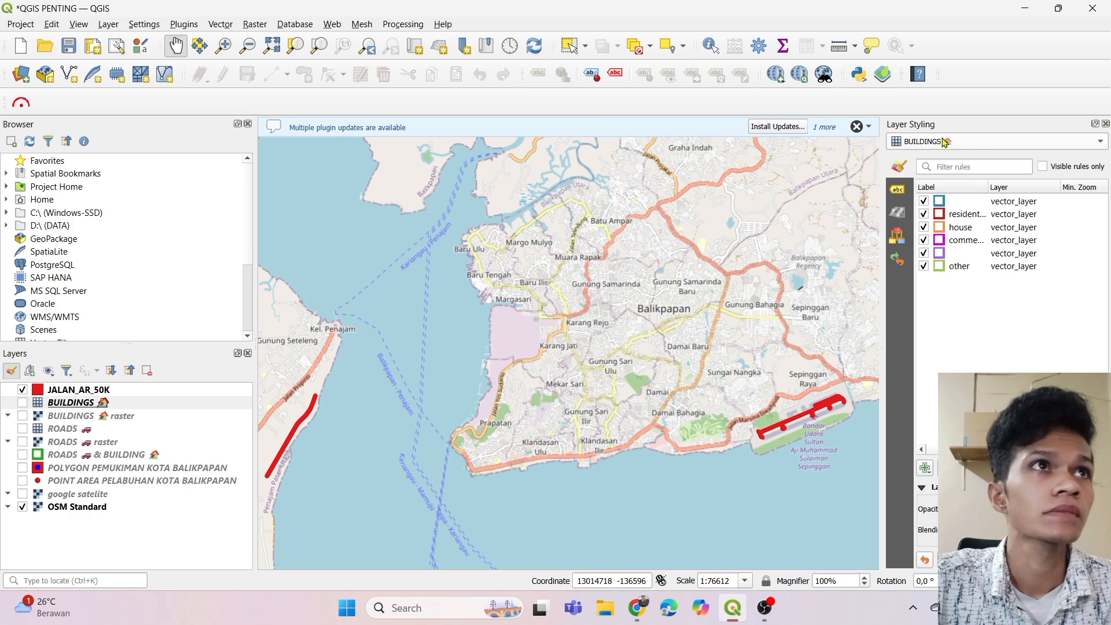
- Display the styling settings of the JALAN_AR_50K layer and review its symbol alongside the map
{"action": "left_click", "coordinate": [1101, 142]}
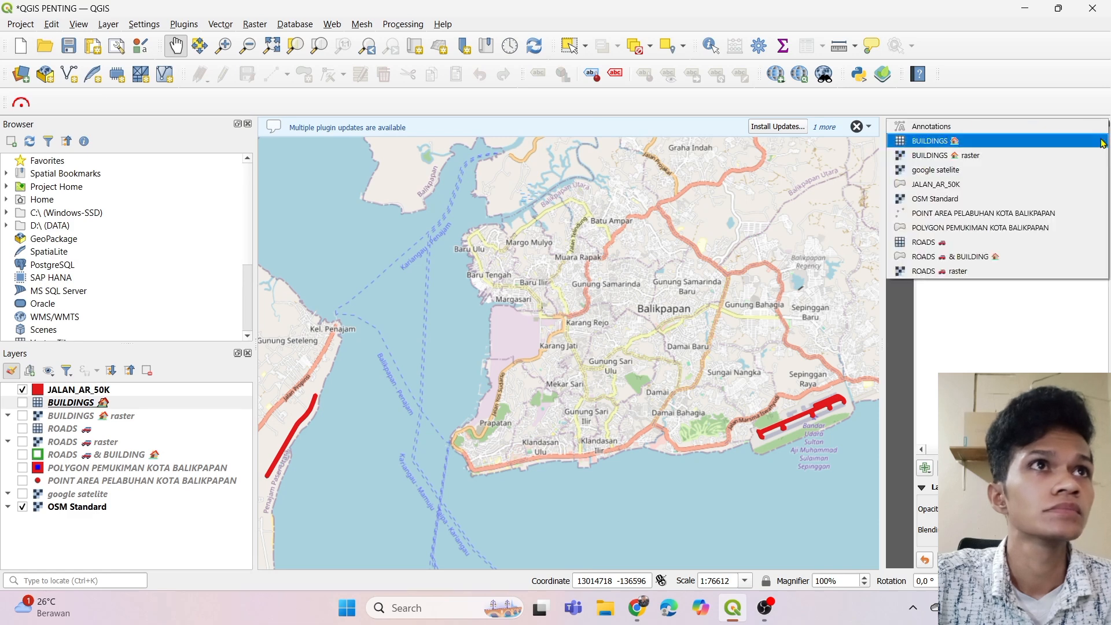
{"action": "left_click", "coordinate": [1012, 185]}
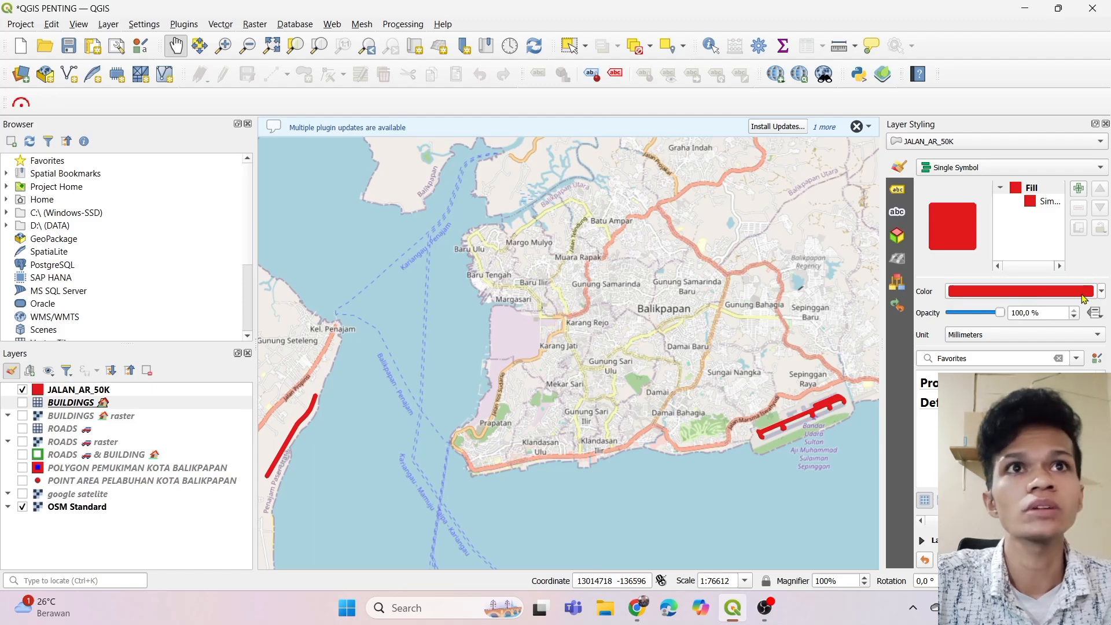
{"action": "left_click_drag", "start_coordinate": [641, 398], "coordinate": [640, 378]}
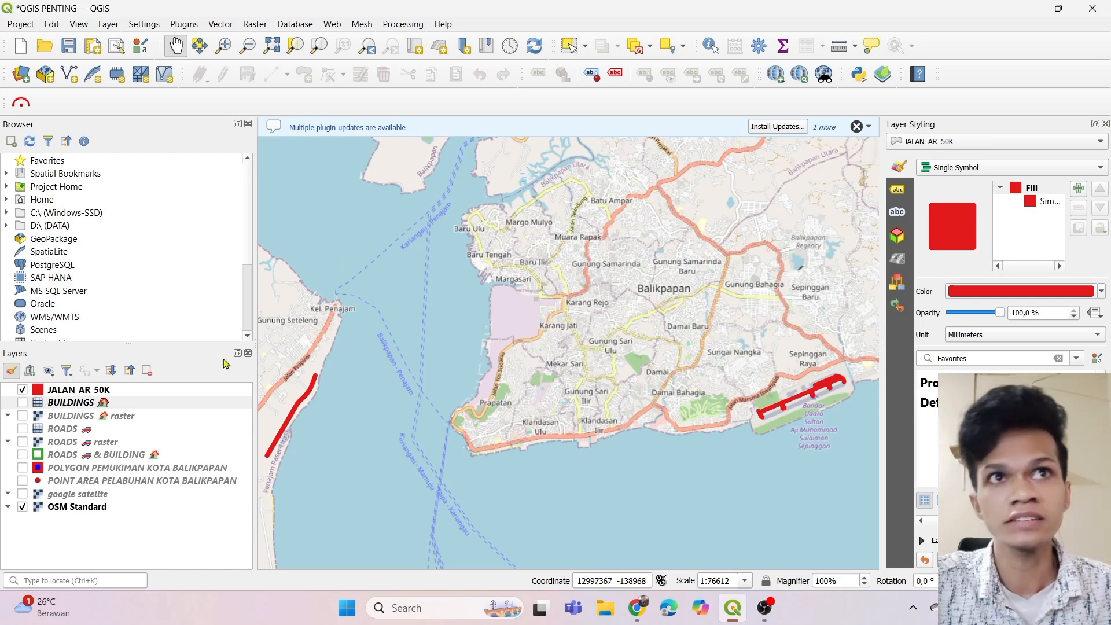
{"action": "left_click_drag", "start_coordinate": [558, 292], "coordinate": [525, 305]}
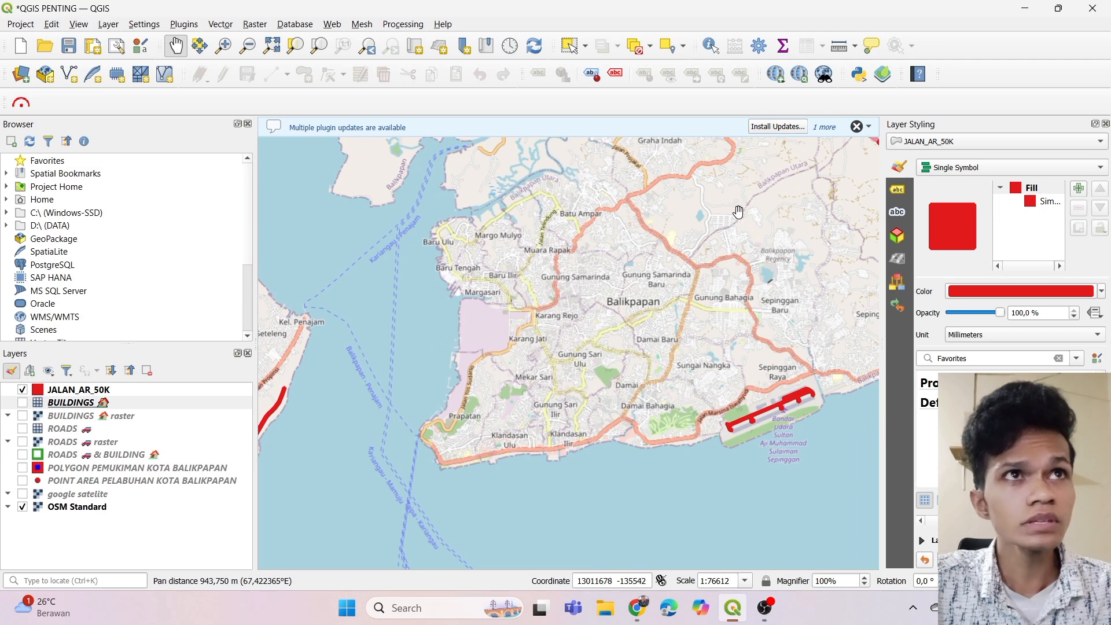
- Export the project as an OpenLayers web map with qgis2web, using "inline label - always visible" for the NAMRJL popup field
{"action": "left_click", "coordinate": [883, 74]}
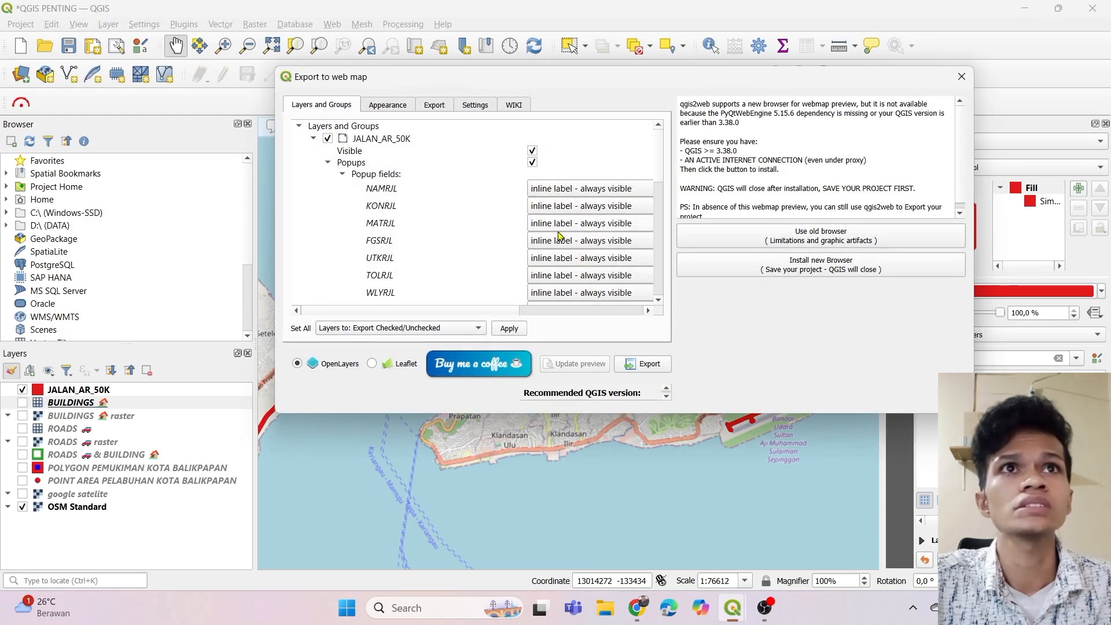
{"action": "left_click", "coordinate": [546, 195]}
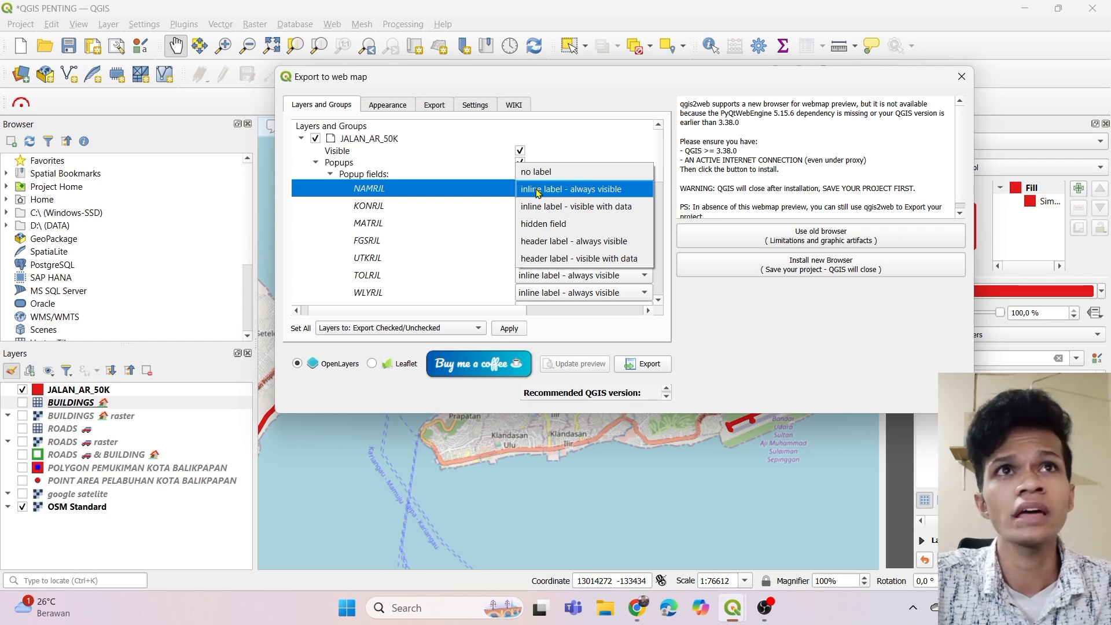
{"action": "left_click", "coordinate": [538, 191]}
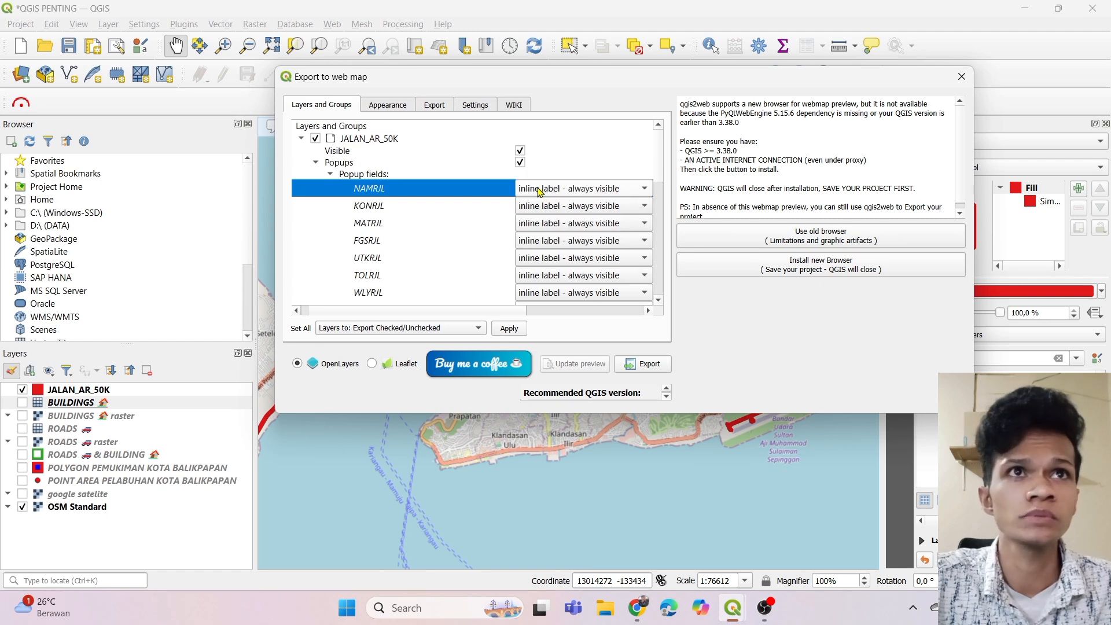
{"action": "left_click", "coordinate": [654, 364]}
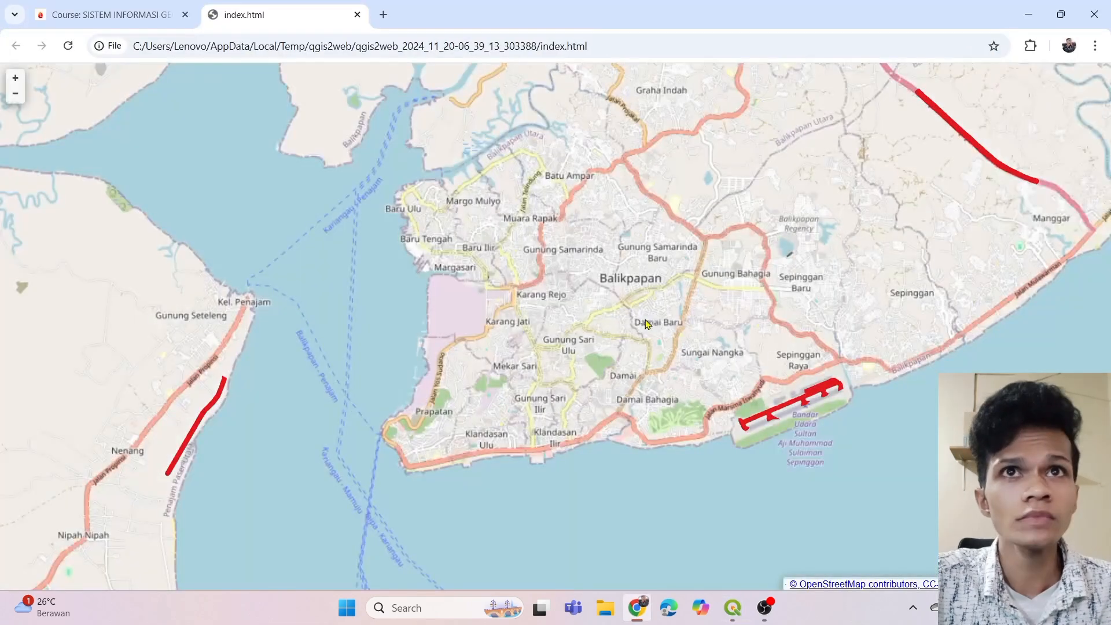
- Inspect the exported index.html web map, checking the red road features around Balikpapan at several zoom levels
{"action": "left_click_drag", "start_coordinate": [648, 283], "coordinate": [602, 270]}
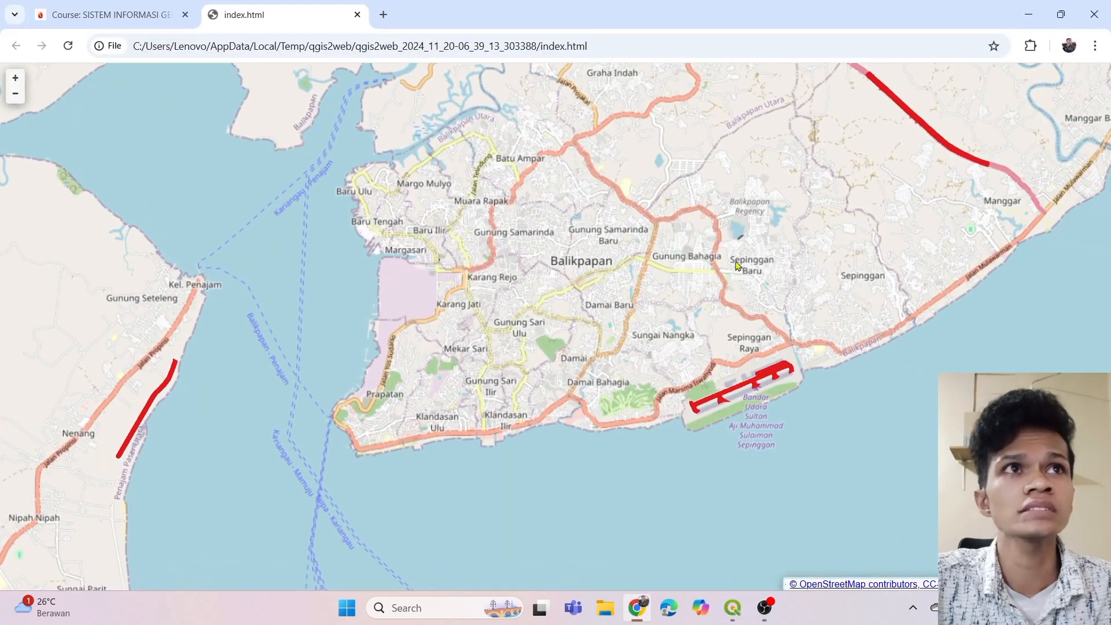
{"action": "left_click_drag", "start_coordinate": [730, 242], "coordinate": [737, 299]}
{"action": "scroll", "coordinate": [676, 288], "scroll_direction": "down", "scroll_amount": 1}
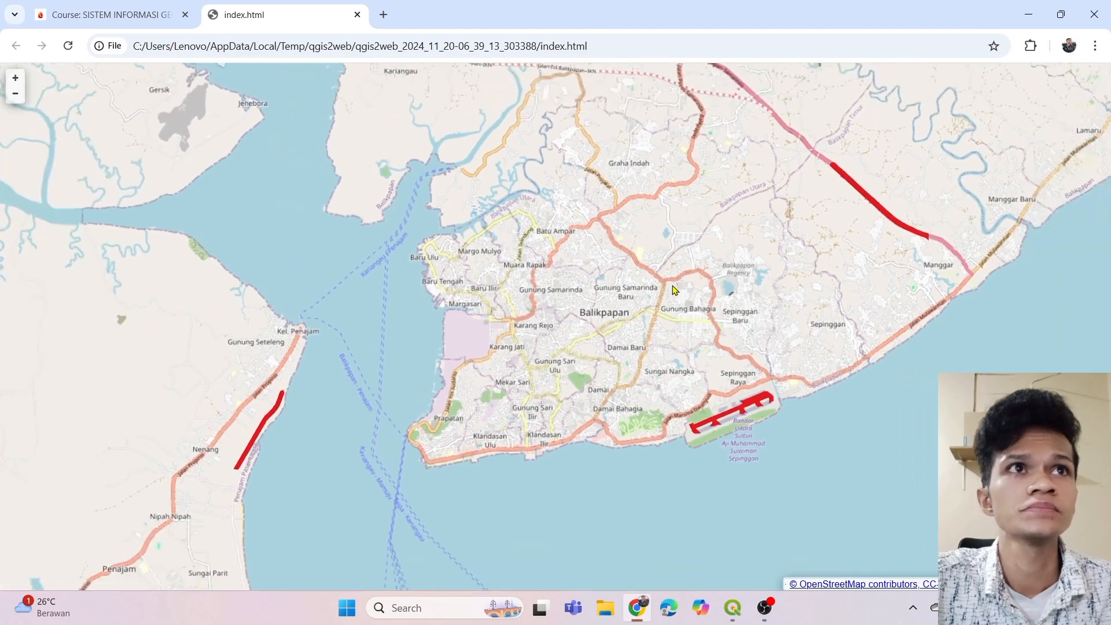
{"action": "scroll", "coordinate": [675, 288], "scroll_direction": "down", "scroll_amount": 1}
{"action": "left_click_drag", "start_coordinate": [676, 288], "coordinate": [675, 308]}
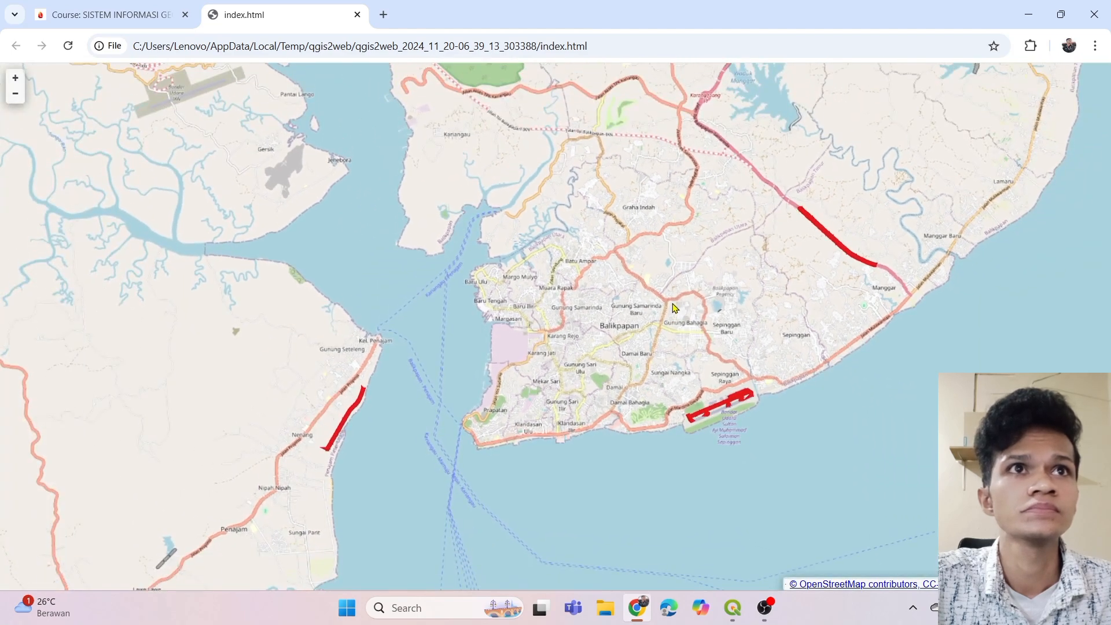
{"action": "scroll", "coordinate": [675, 308], "scroll_direction": "up", "scroll_amount": 1}
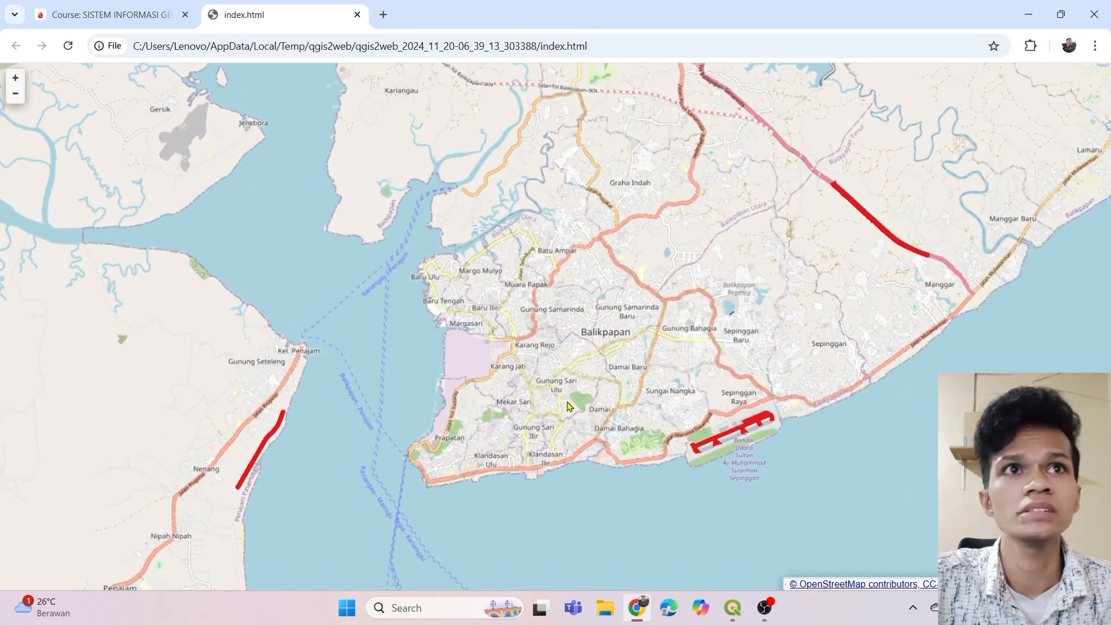
{"action": "scroll", "coordinate": [861, 336], "scroll_direction": "up", "scroll_amount": 1}
{"action": "scroll", "coordinate": [850, 336], "scroll_direction": "down", "scroll_amount": 1}
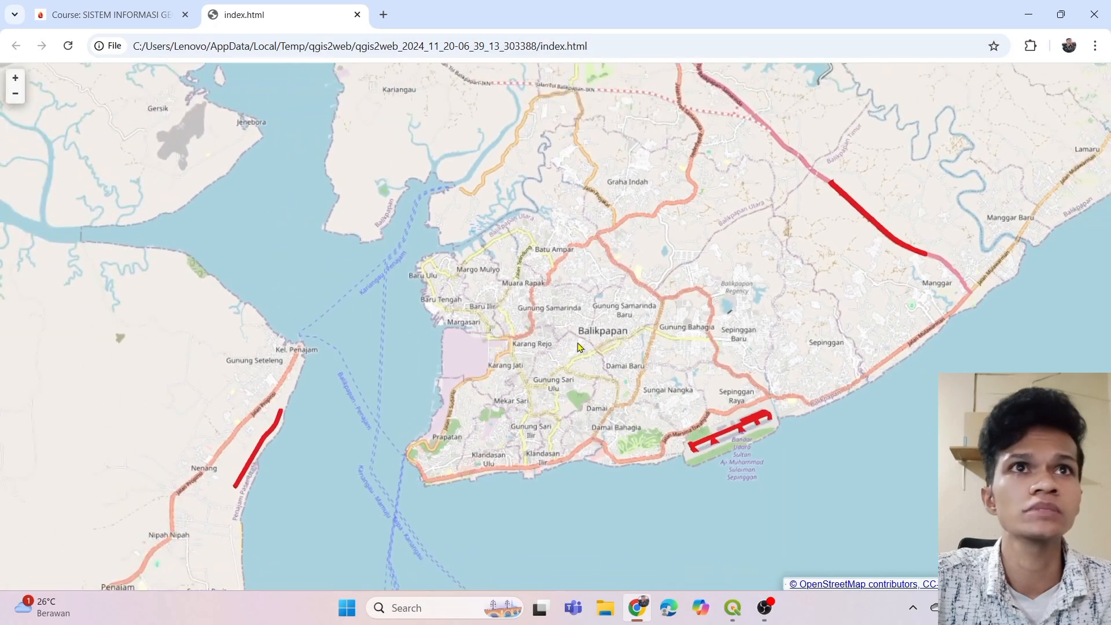
{"action": "left_click_drag", "start_coordinate": [512, 319], "coordinate": [561, 359]}
{"action": "scroll", "coordinate": [630, 318], "scroll_direction": "down", "scroll_amount": 1}
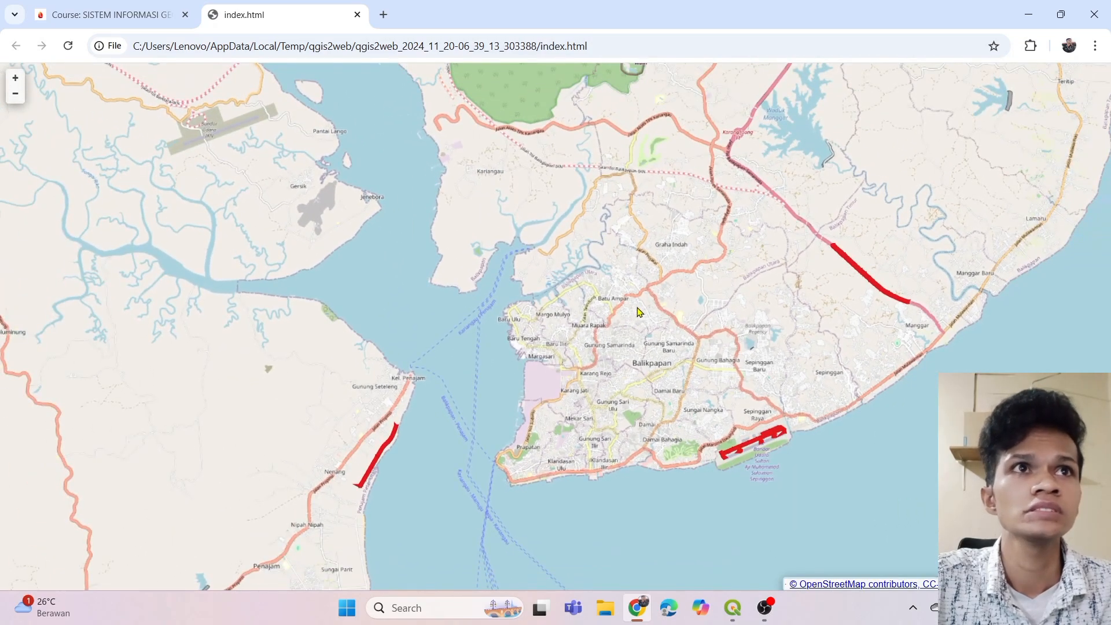
- Examine the exported road segments near Penajam, Manggar and the Sepinggan airport in the web map
{"action": "scroll", "coordinate": [637, 312], "scroll_direction": "up", "scroll_amount": 1}
{"action": "scroll", "coordinate": [639, 312], "scroll_direction": "down", "scroll_amount": 1}
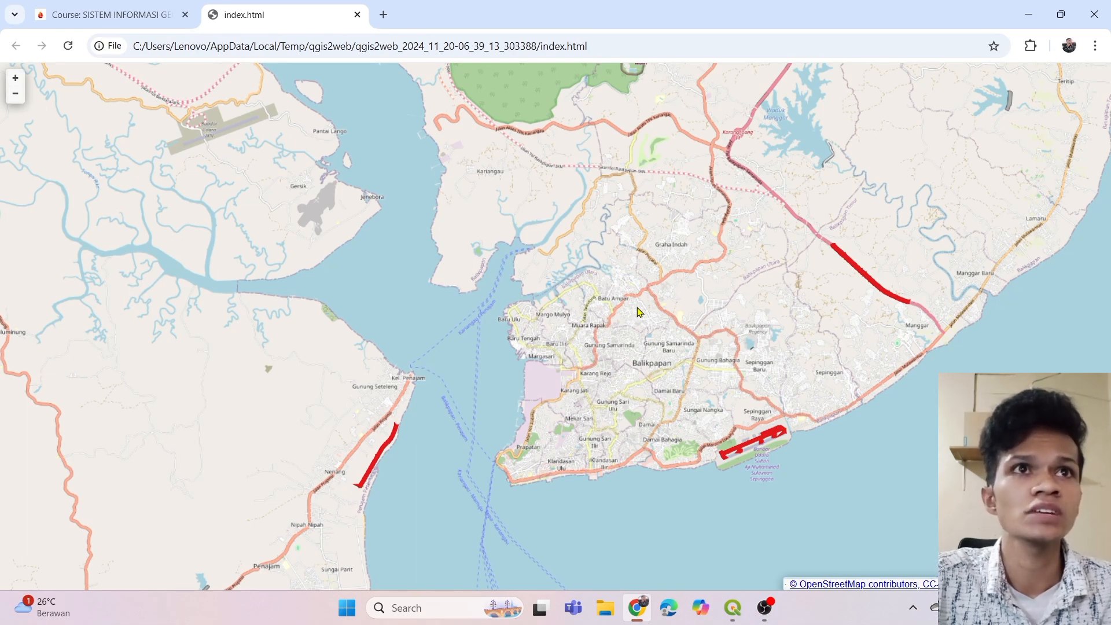
{"action": "scroll", "coordinate": [639, 313], "scroll_direction": "up", "scroll_amount": 2}
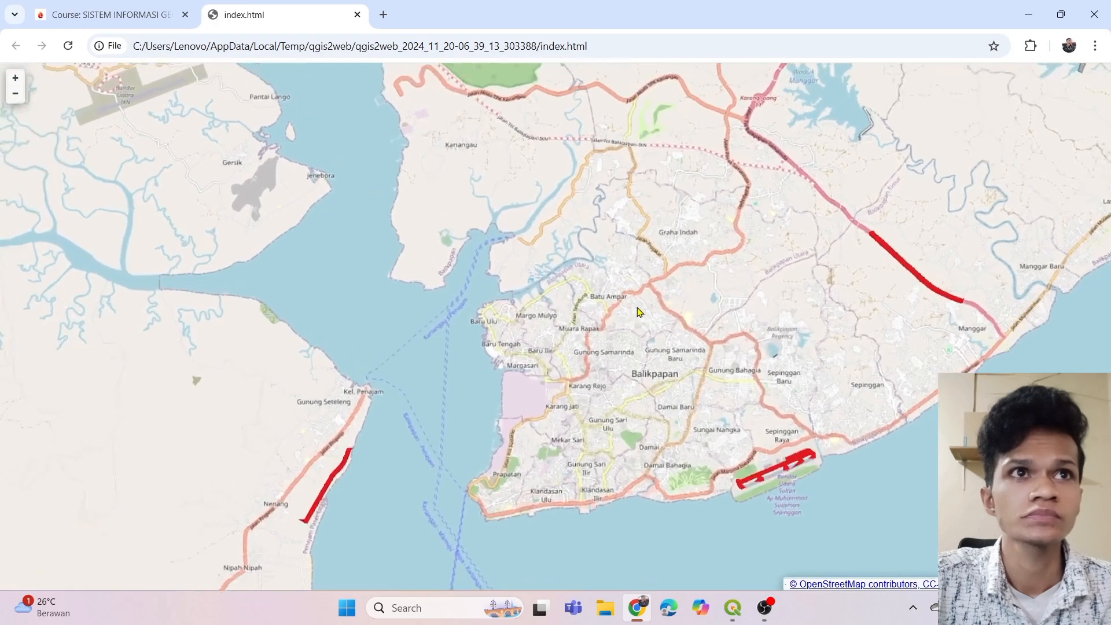
{"action": "scroll", "coordinate": [639, 313], "scroll_direction": "down", "scroll_amount": 2}
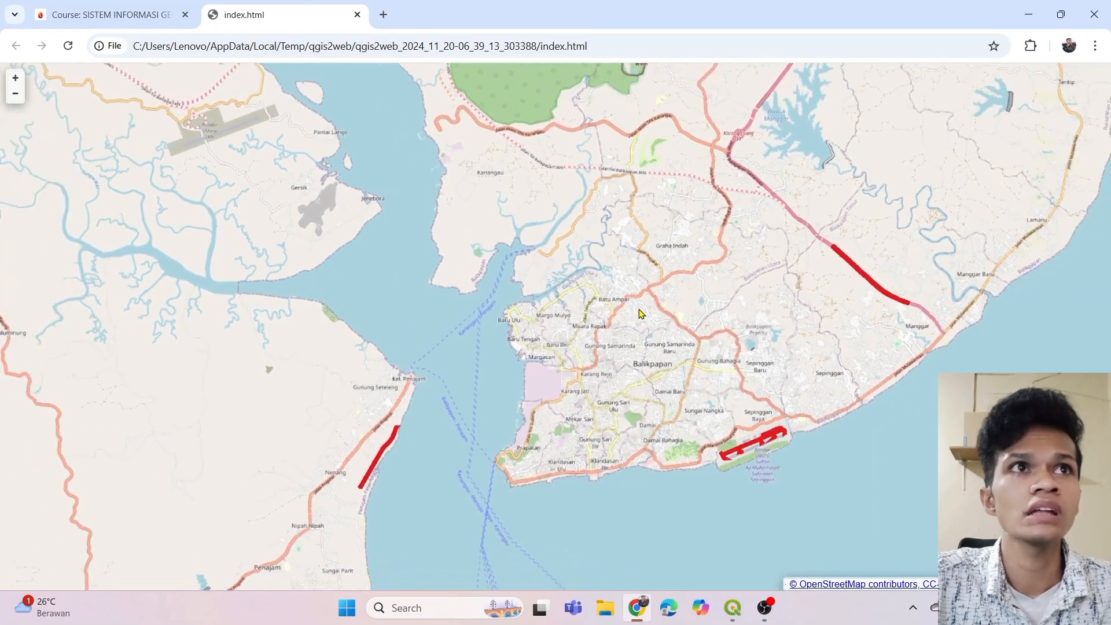
{"action": "left_click_drag", "start_coordinate": [641, 313], "coordinate": [633, 320]}
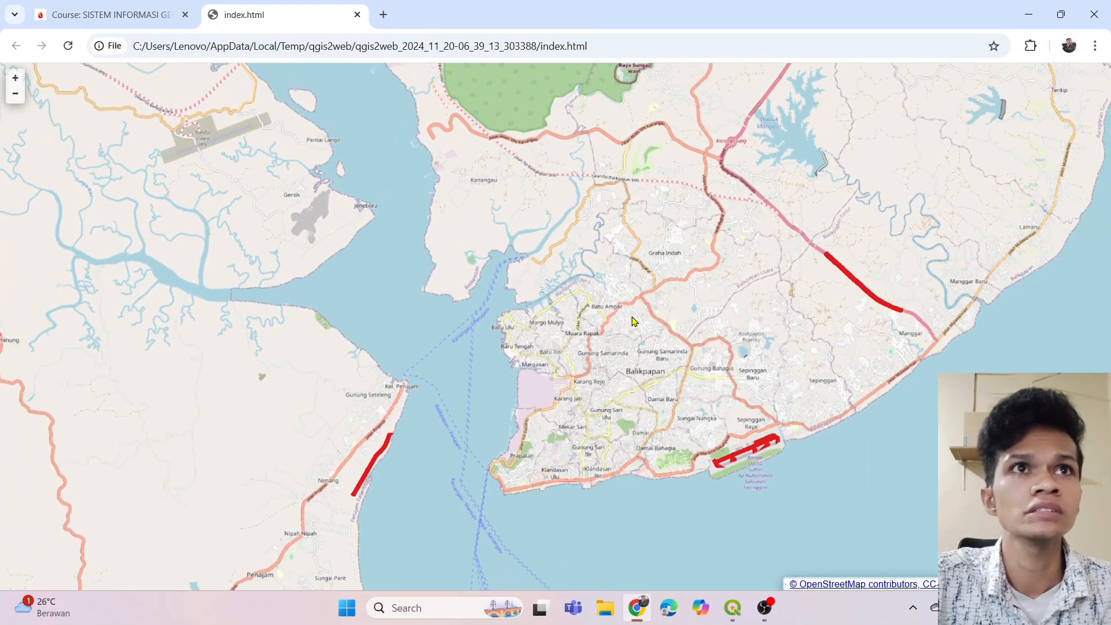
{"action": "scroll", "coordinate": [633, 321], "scroll_direction": "up", "scroll_amount": 2}
{"action": "scroll", "coordinate": [633, 321], "scroll_direction": "down", "scroll_amount": 1}
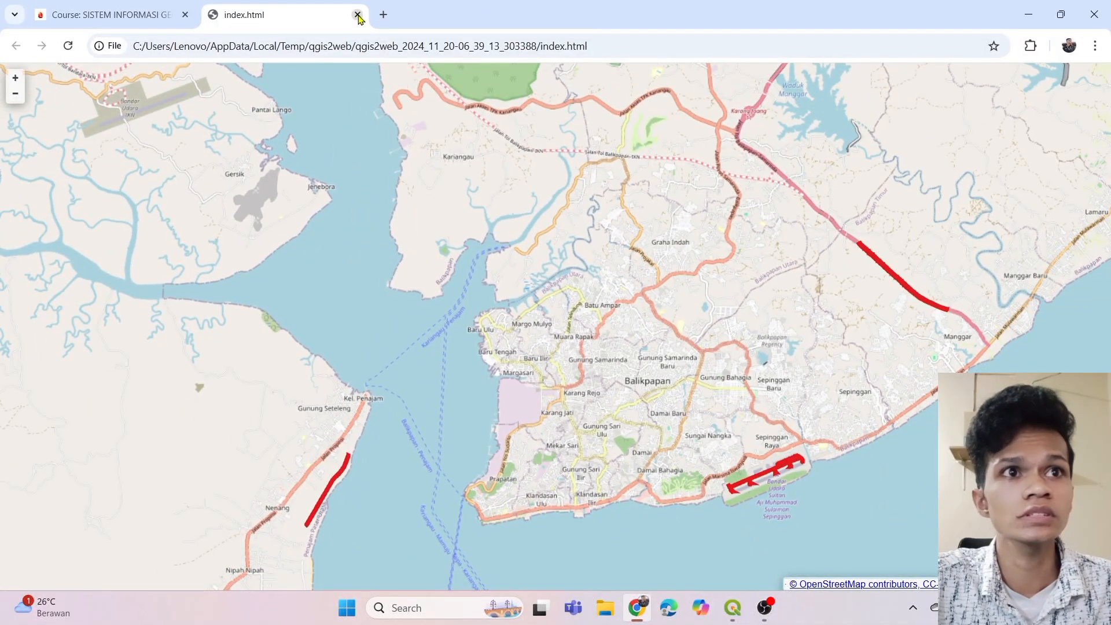
- Return to the QGIS PENTING project in QGIS and close the export progress report and the web map export dialog
{"action": "mouse_move", "coordinate": [730, 600]}
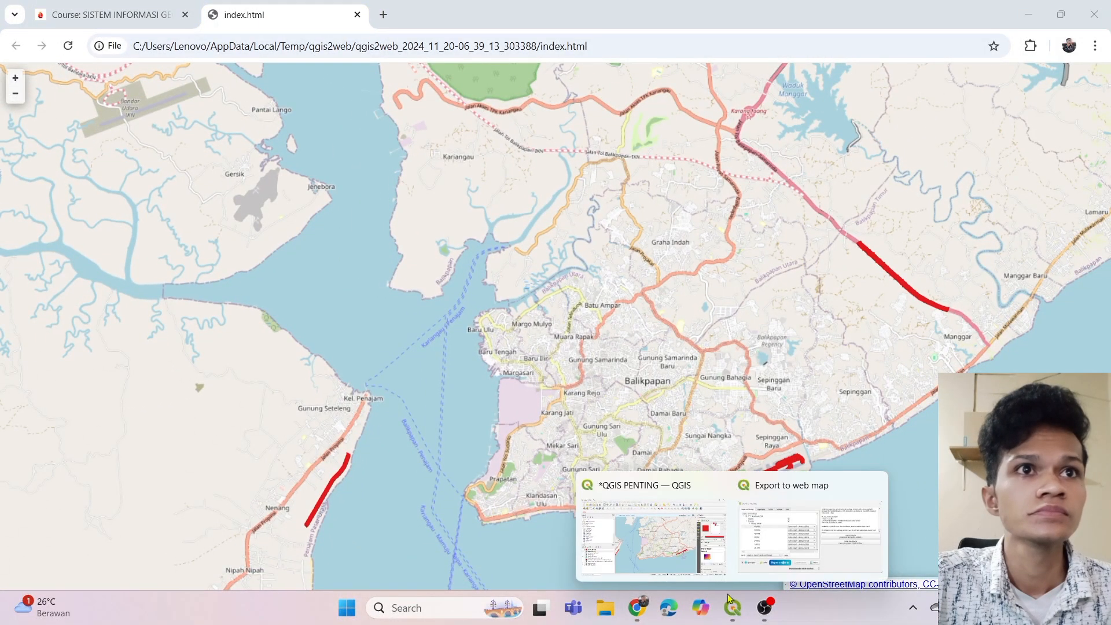
{"action": "left_click", "coordinate": [685, 549]}
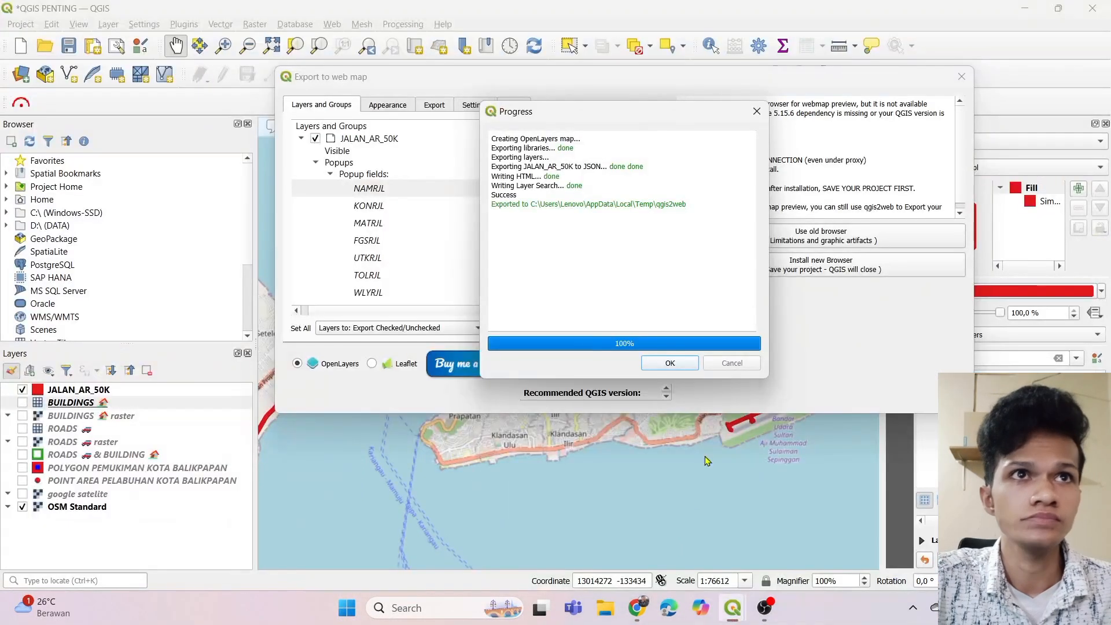
{"action": "left_click", "coordinate": [669, 368]}
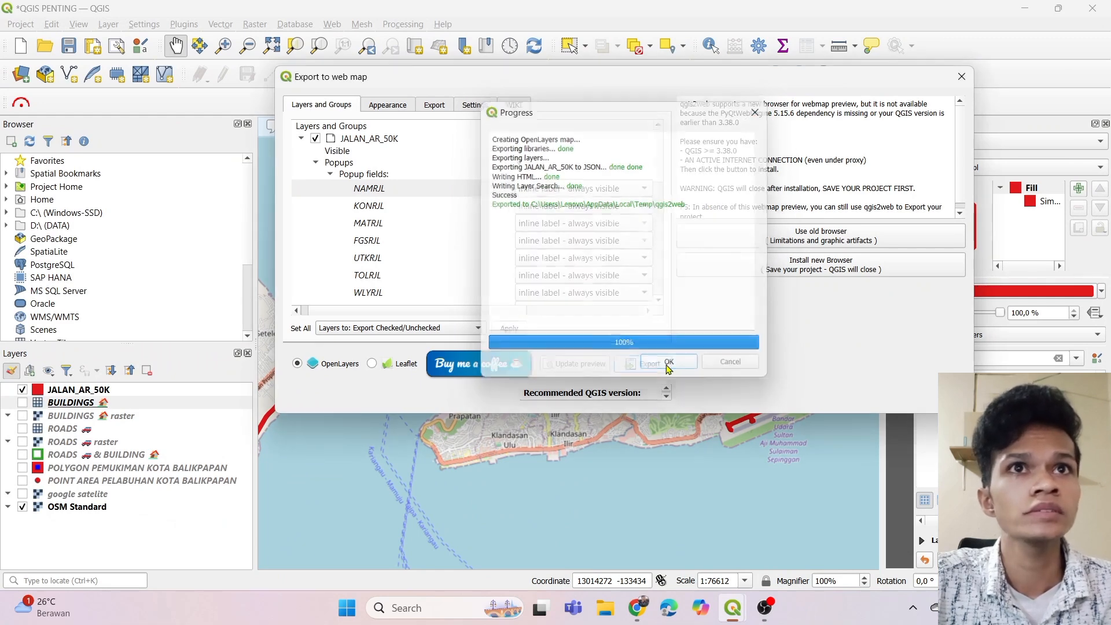
{"action": "left_click", "coordinate": [961, 77]}
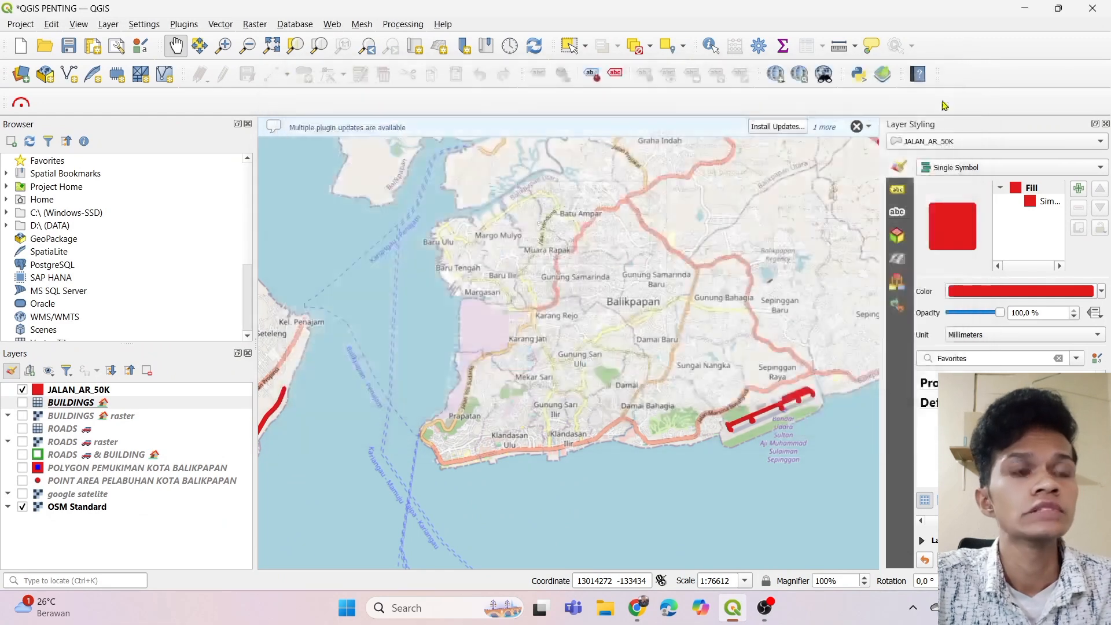